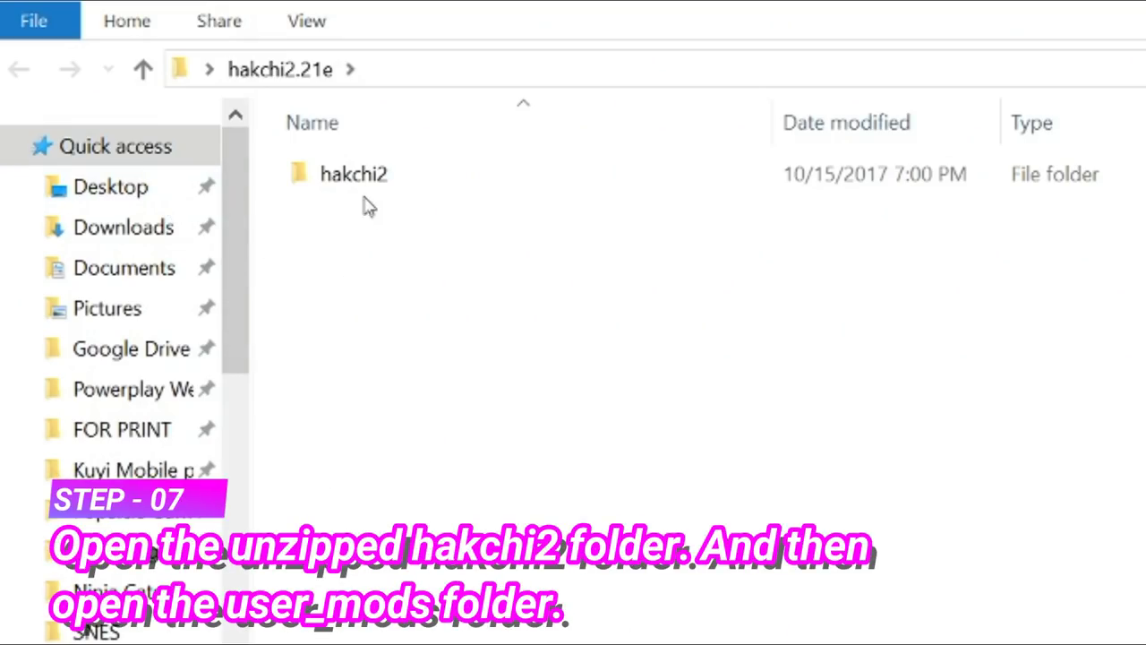
Step: Paste the copied sfc_eng_menu_hack-0.4.hmod file into the user_mods folder inside hakchi2
{"action": "double_click", "coordinate": [367, 175]}
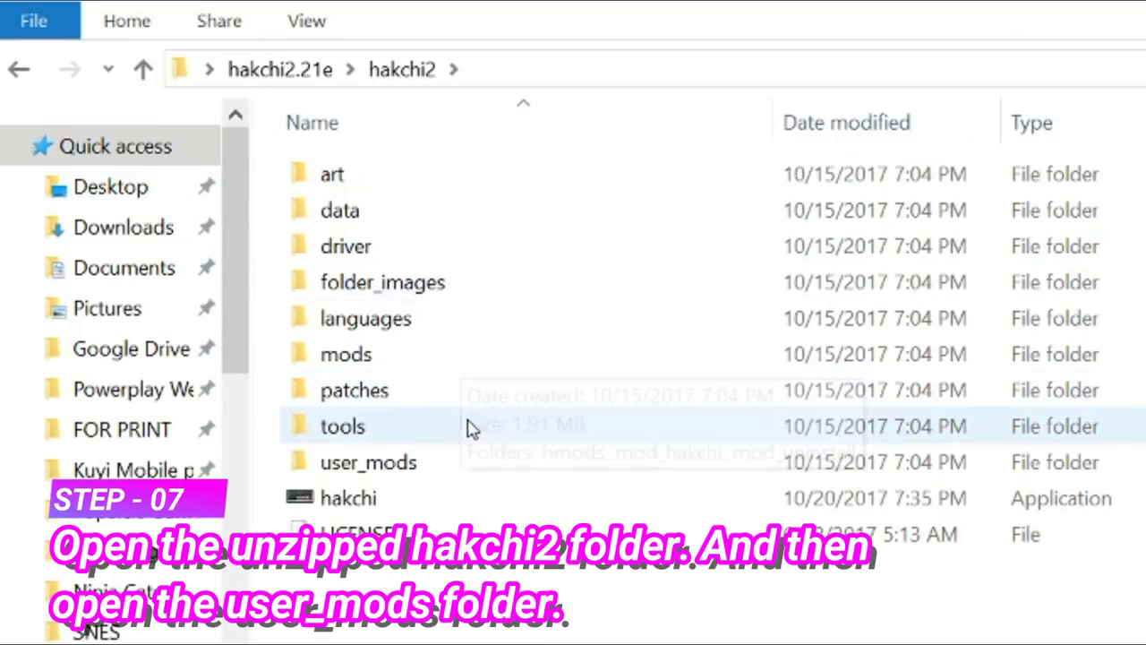
{"action": "double_click", "coordinate": [381, 462]}
{"action": "right_click", "coordinate": [424, 450]}
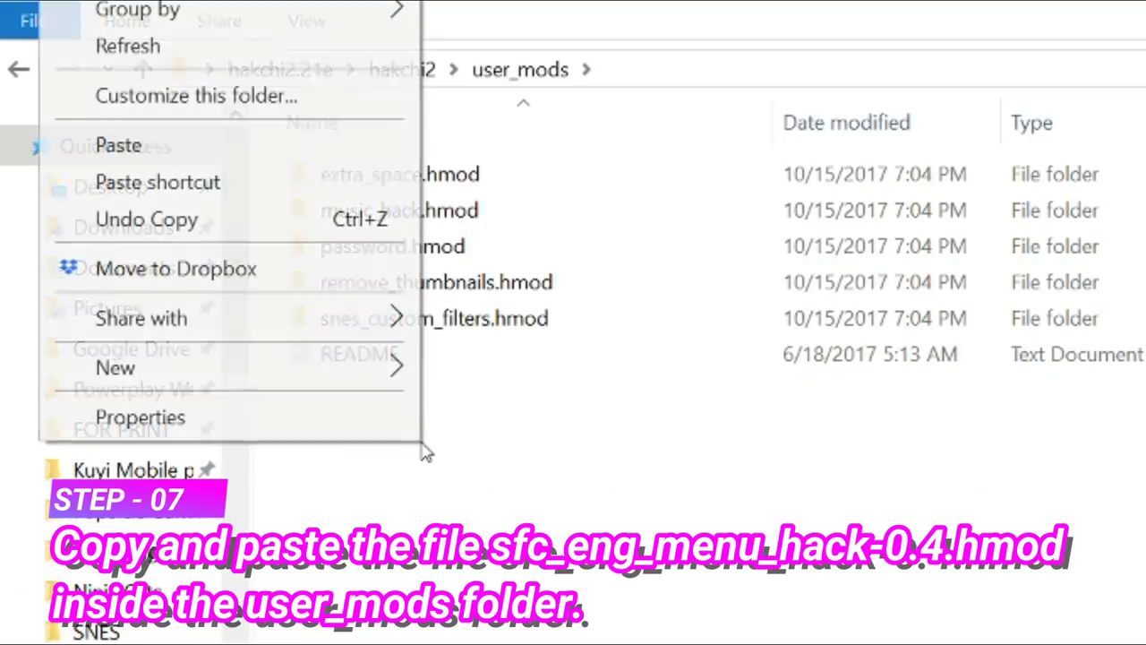
{"action": "left_click", "coordinate": [190, 148]}
{"action": "left_click", "coordinate": [589, 527]}
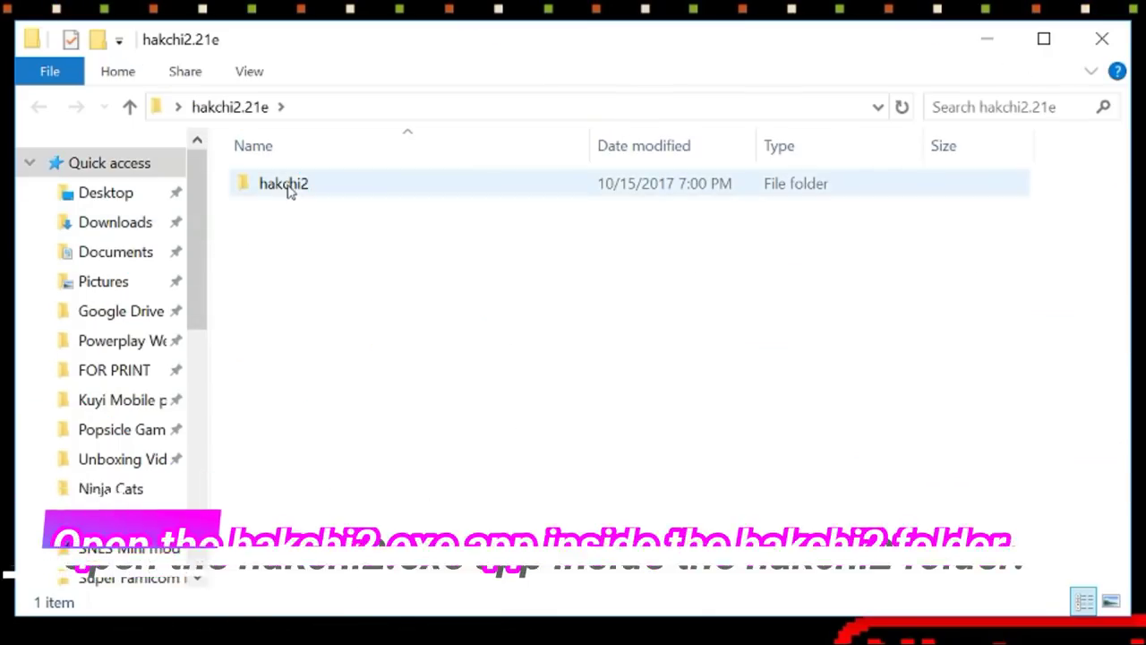
Step: Launch the hakchi application from the hakchi2 folder, choose Super Famicom (Japan) as the console and dismiss the welcome message
{"action": "double_click", "coordinate": [286, 188]}
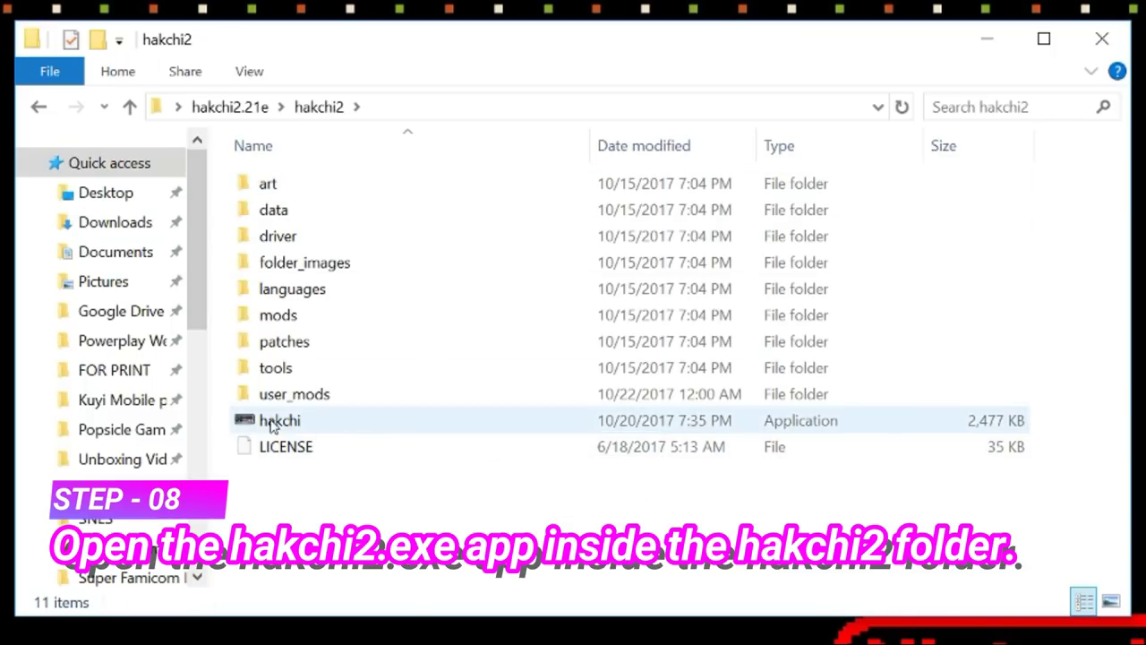
{"action": "double_click", "coordinate": [273, 422]}
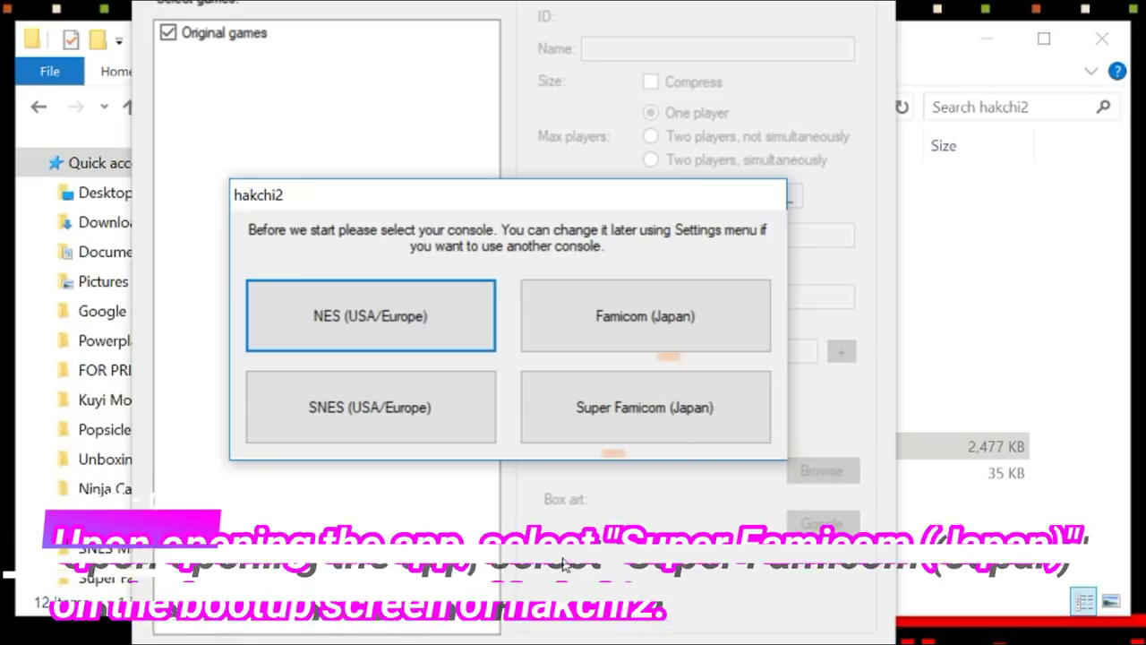
{"action": "left_click", "coordinate": [732, 422]}
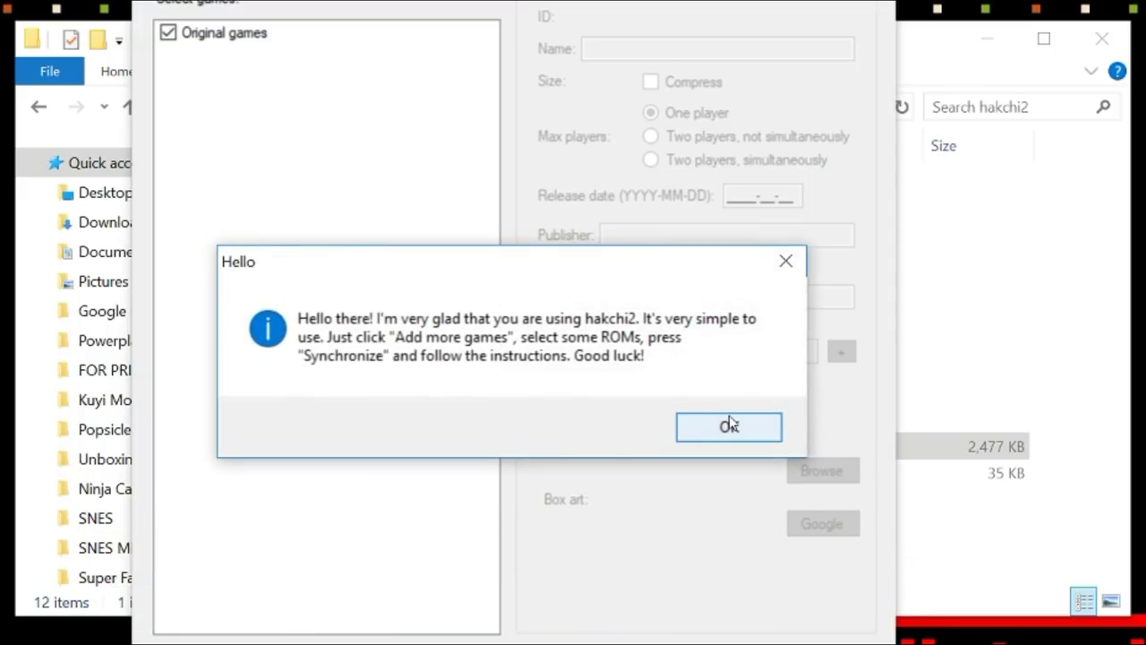
{"action": "left_click", "coordinate": [730, 427]}
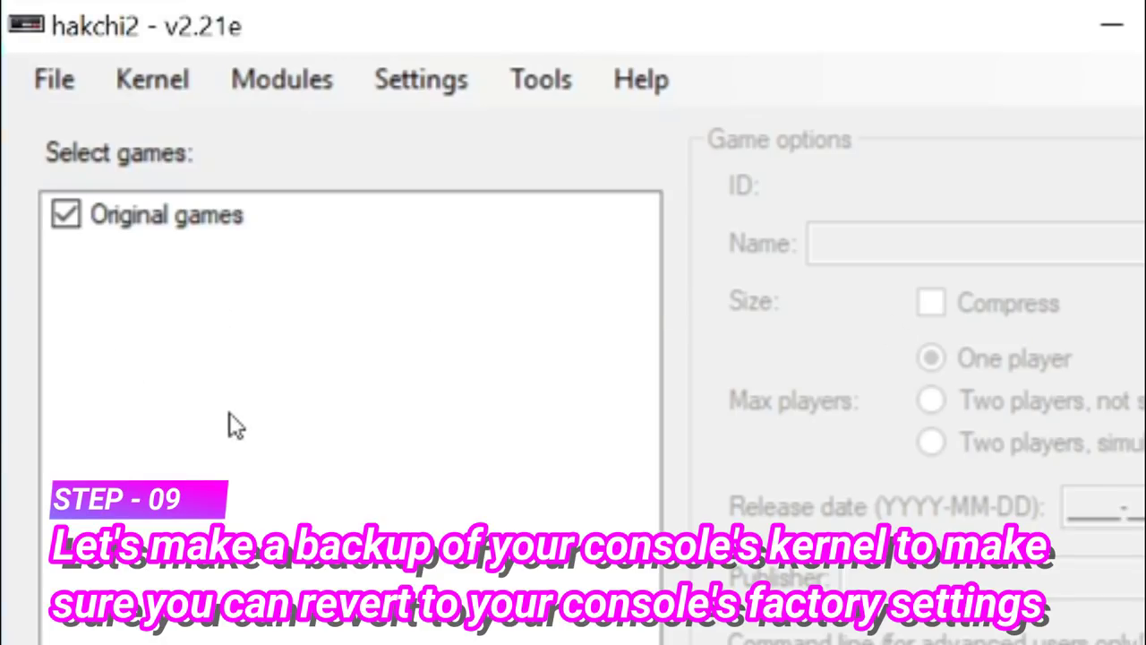
Step: Dump the console's original kernel as a backup and close the completion message
{"action": "left_click", "coordinate": [154, 80]}
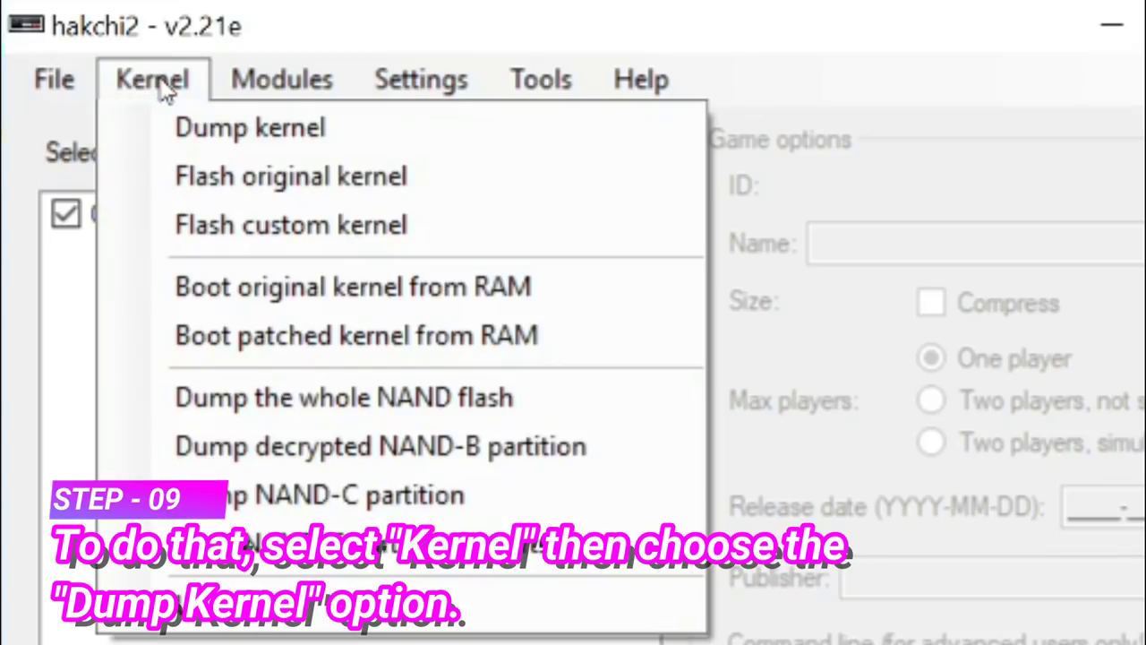
{"action": "left_click", "coordinate": [211, 133]}
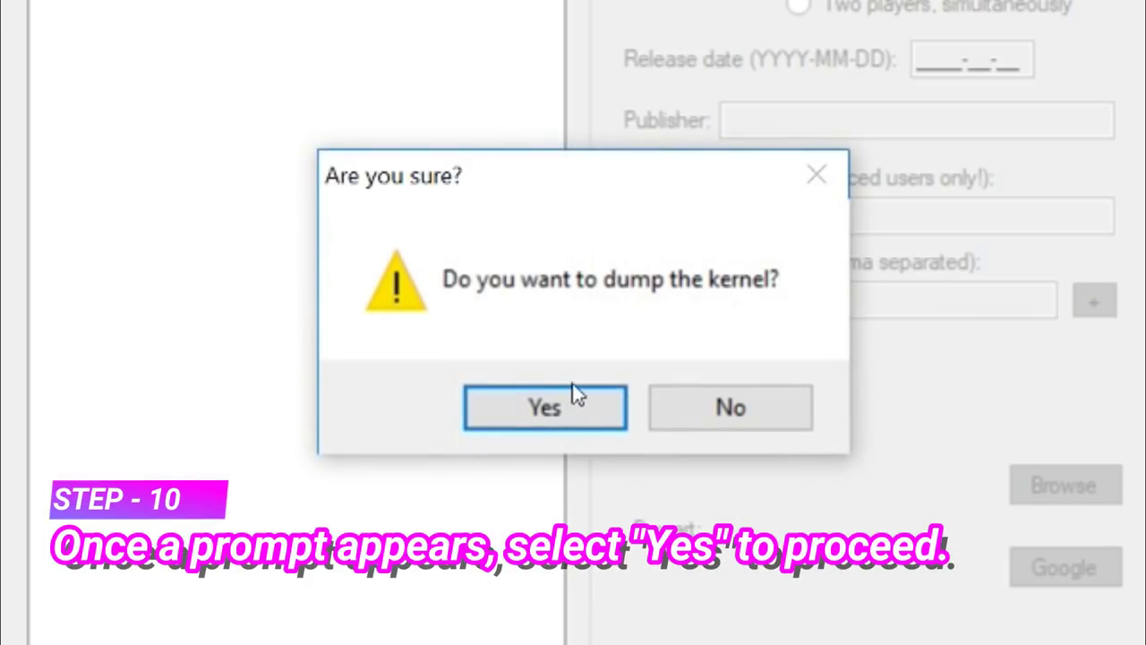
{"action": "left_click", "coordinate": [544, 408]}
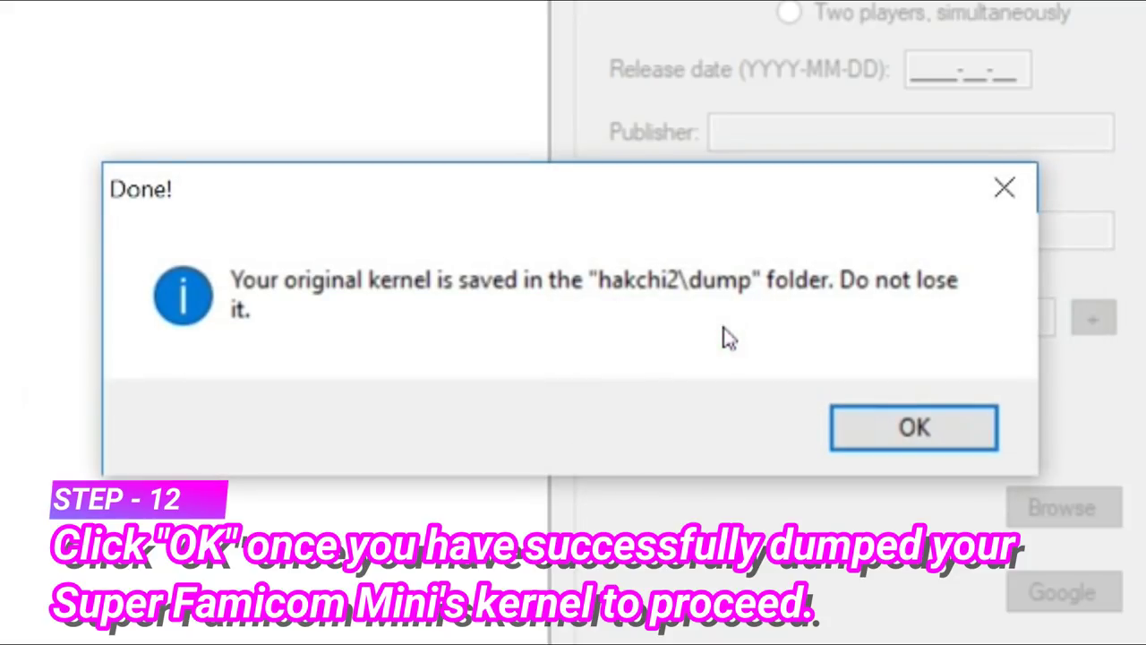
{"action": "left_click", "coordinate": [893, 445]}
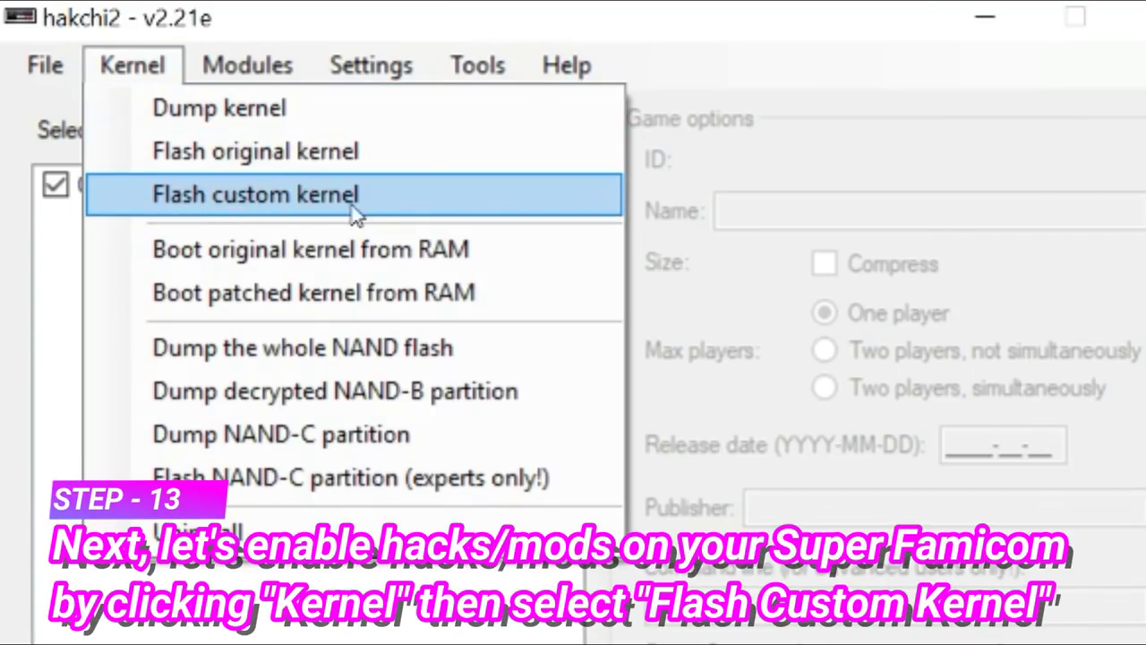
Step: Flash the custom kernel to the console and close the completion message
{"action": "left_click", "coordinate": [398, 188]}
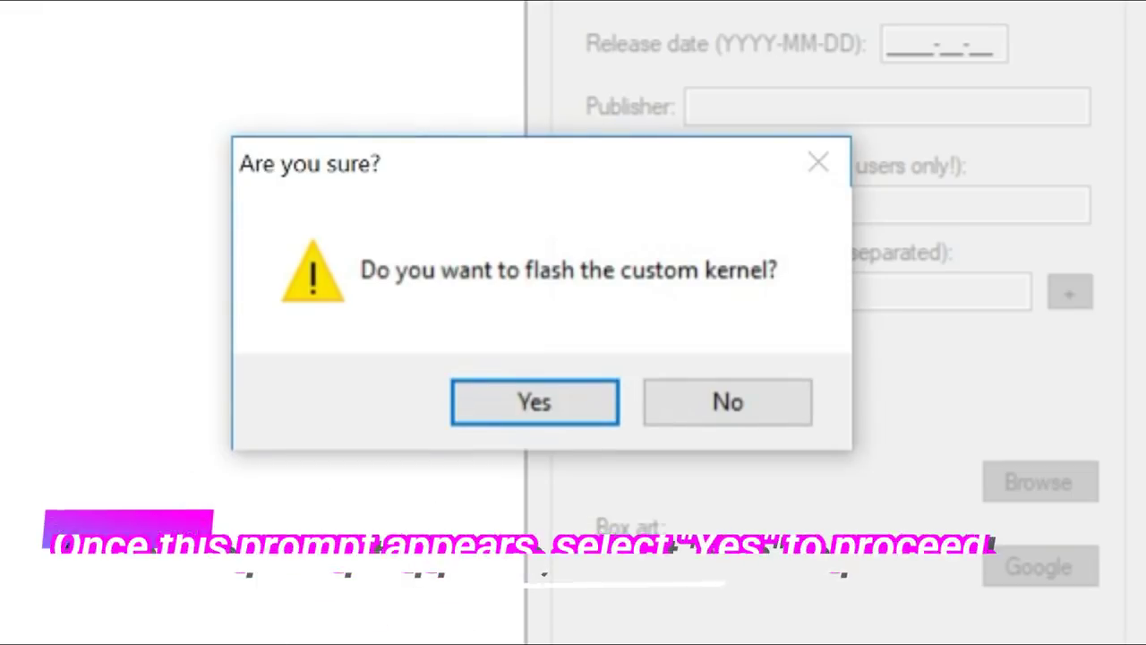
{"action": "left_click", "coordinate": [575, 403]}
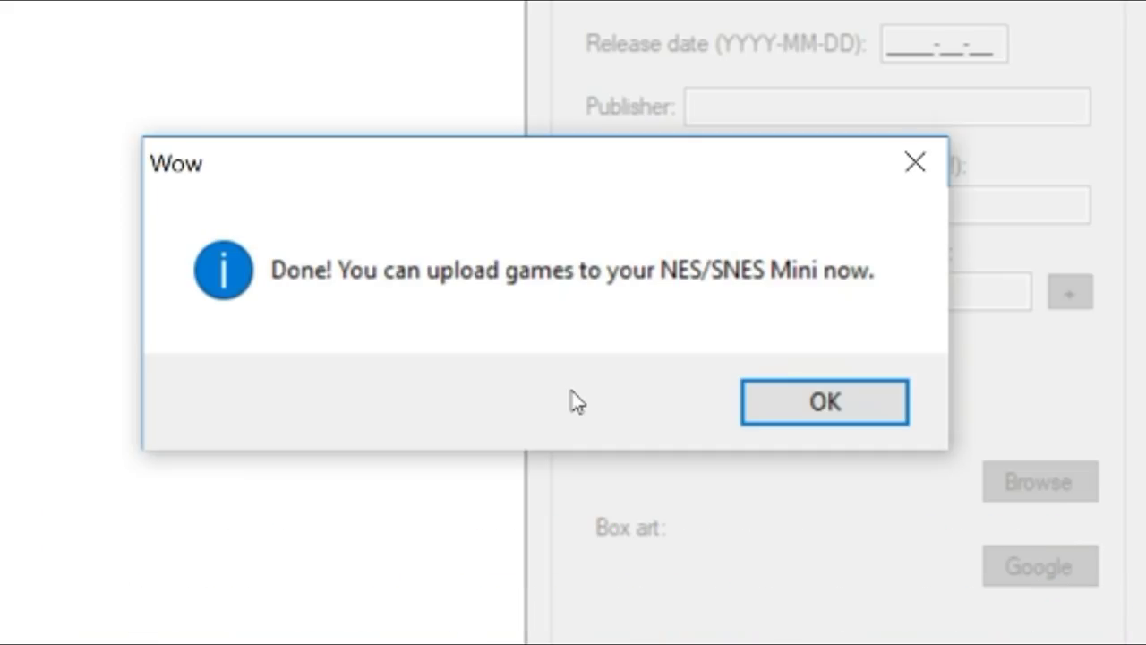
{"action": "left_click", "coordinate": [813, 409]}
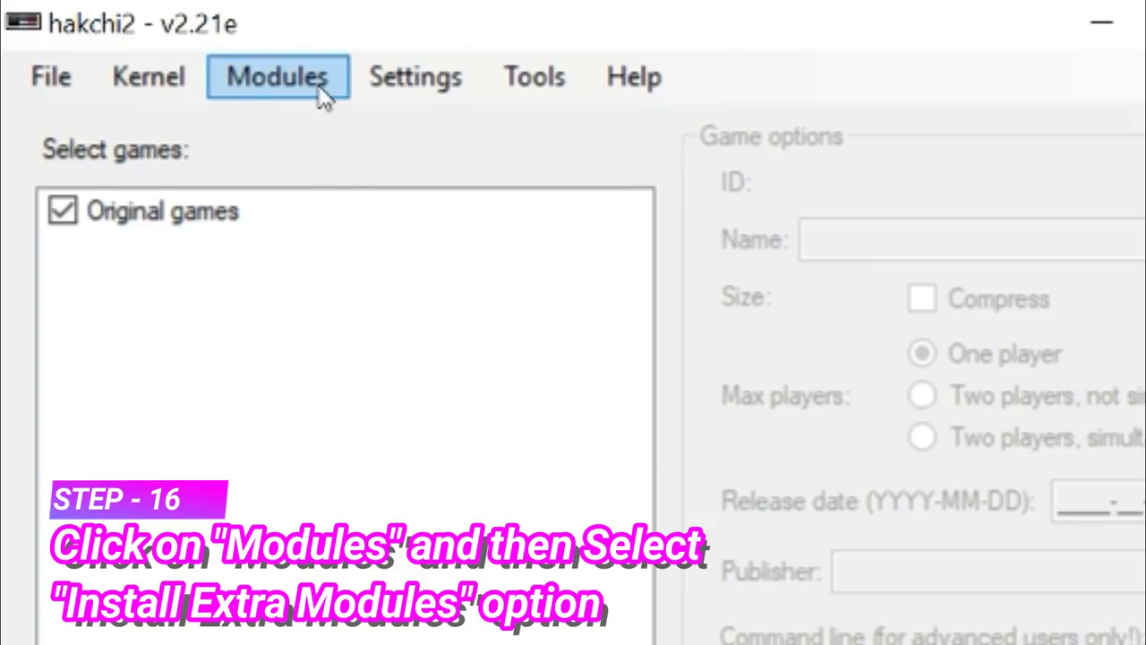
Step: Install the extra module sfc_eng_menu_hack-0.4 on the console and close the completion message
{"action": "left_click", "coordinate": [322, 93]}
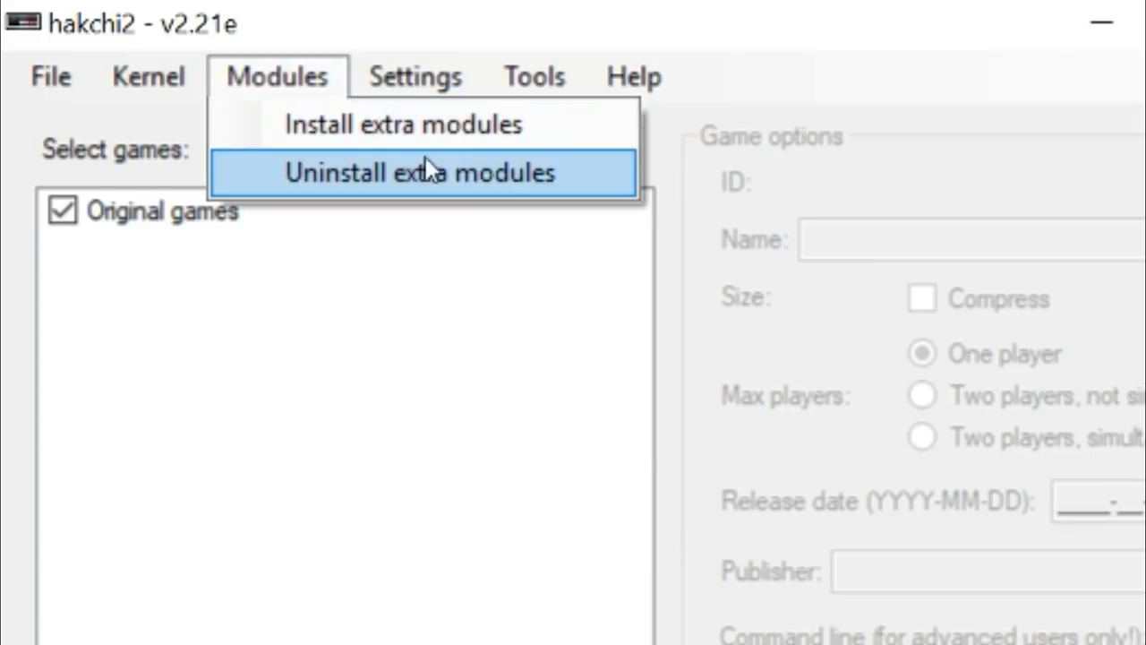
{"action": "left_click", "coordinate": [568, 129]}
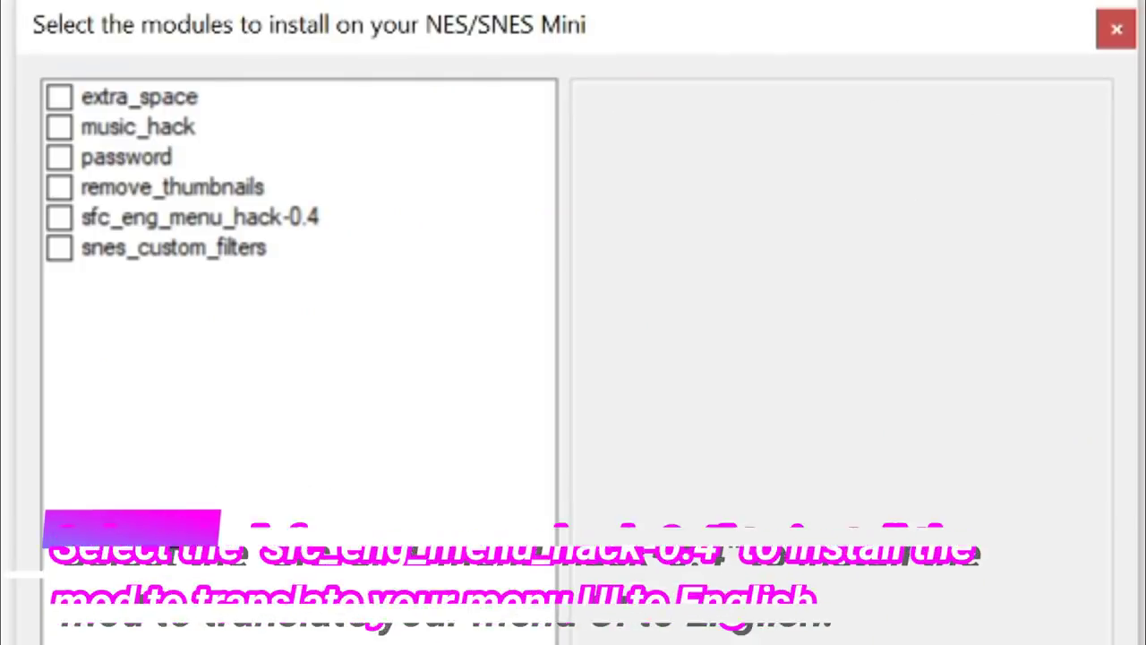
{"action": "left_click", "coordinate": [267, 225]}
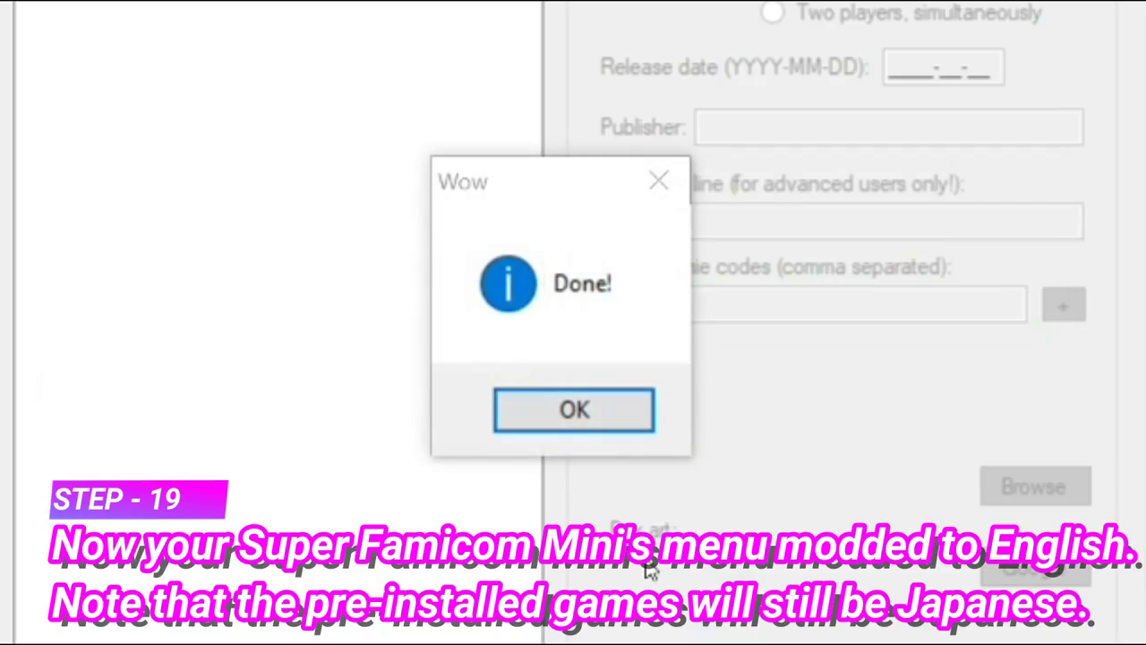
{"action": "left_click", "coordinate": [571, 421]}
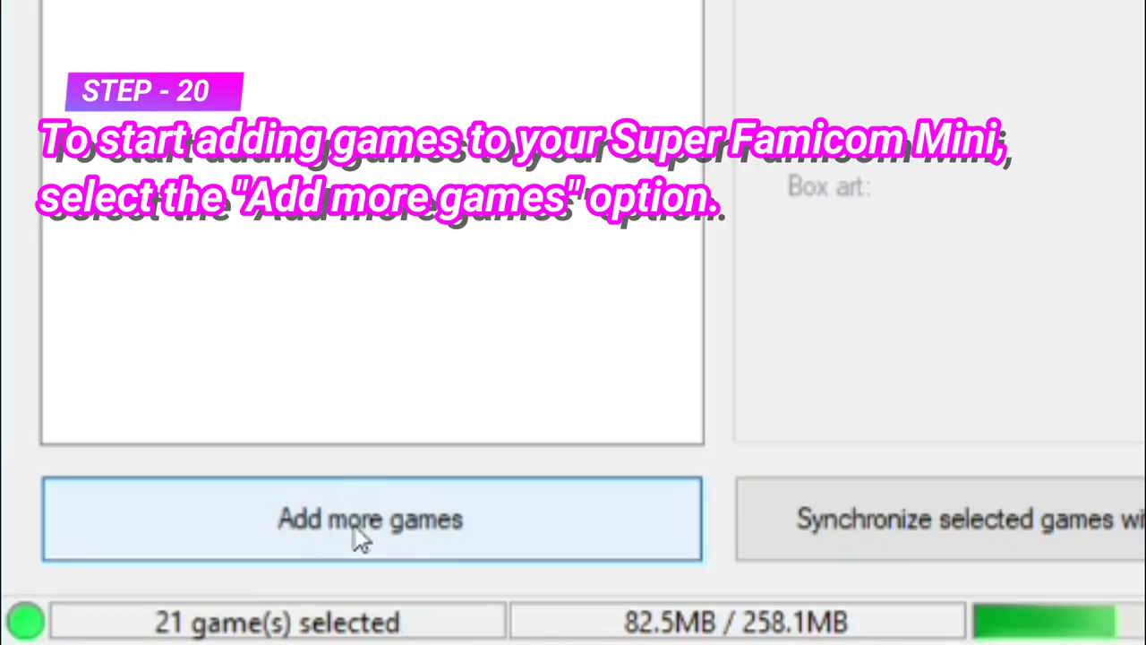
Step: Add all game archives from Chrono Trigger through Shin Kidou Senki Gundam W in Documents > ROMS > SNES to the game list
{"action": "left_click", "coordinate": [354, 527]}
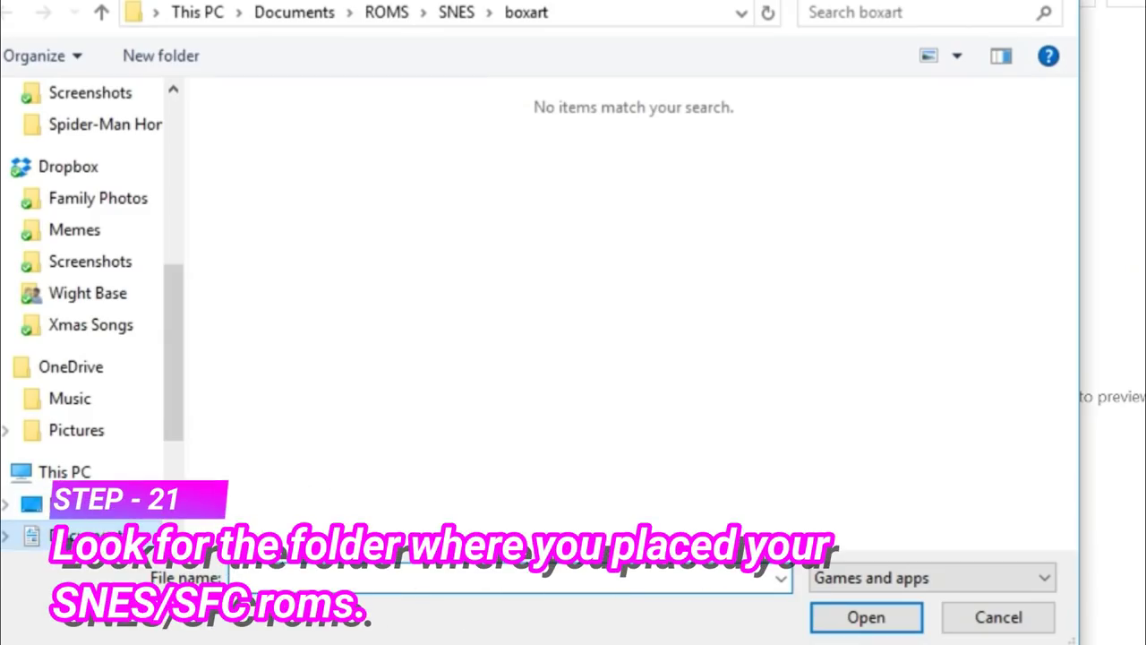
{"action": "left_click", "coordinate": [89, 535]}
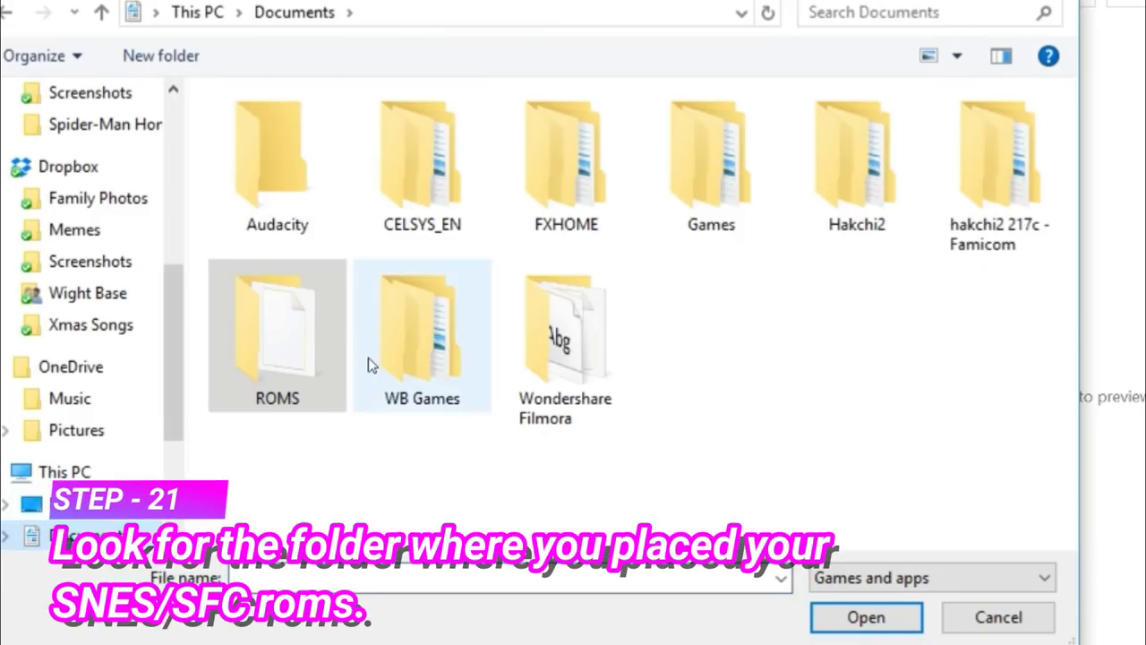
{"action": "double_click", "coordinate": [307, 336]}
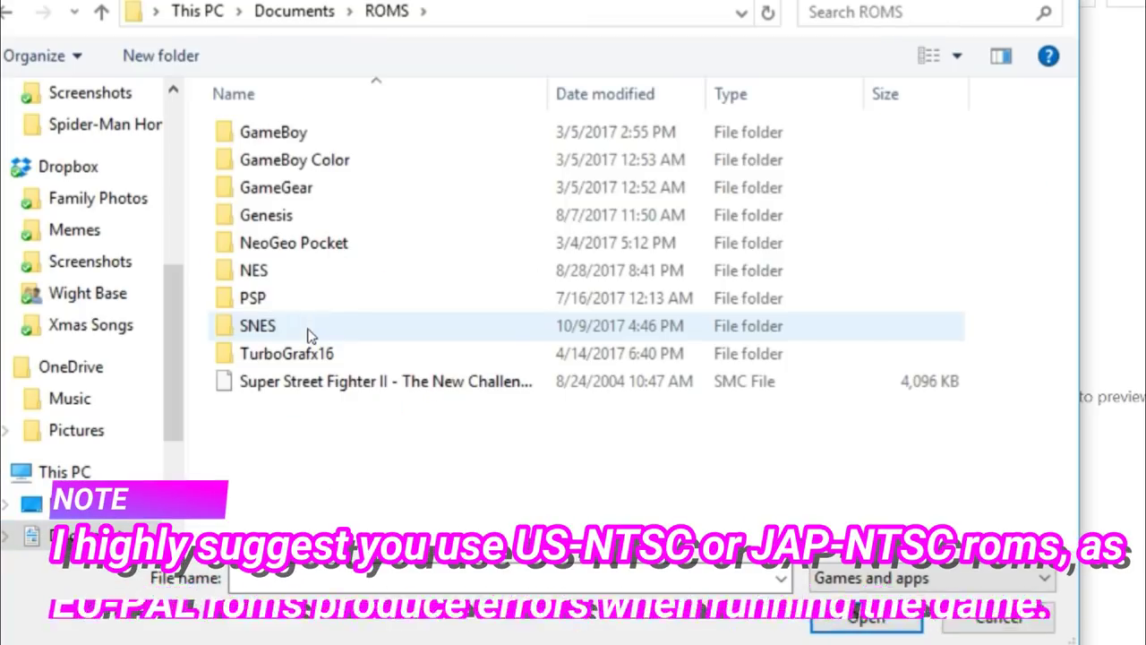
{"action": "double_click", "coordinate": [259, 331]}
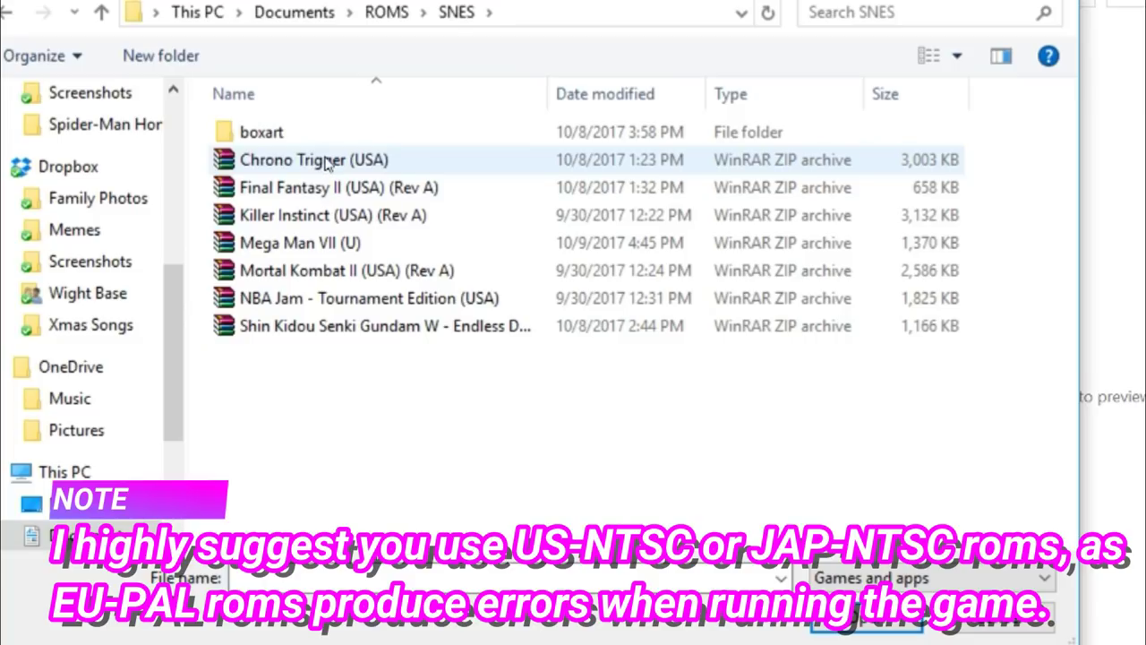
{"action": "left_click", "coordinate": [327, 161]}
{"action": "left_click", "coordinate": [380, 328], "text": "shift"}
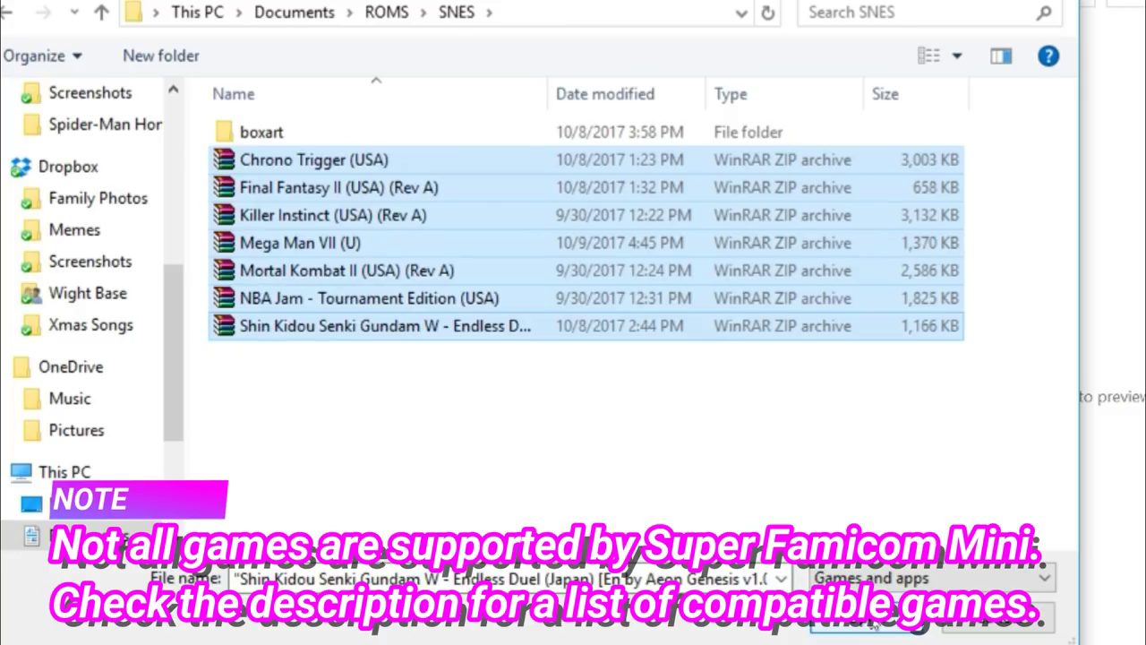
{"action": "left_click", "coordinate": [867, 619]}
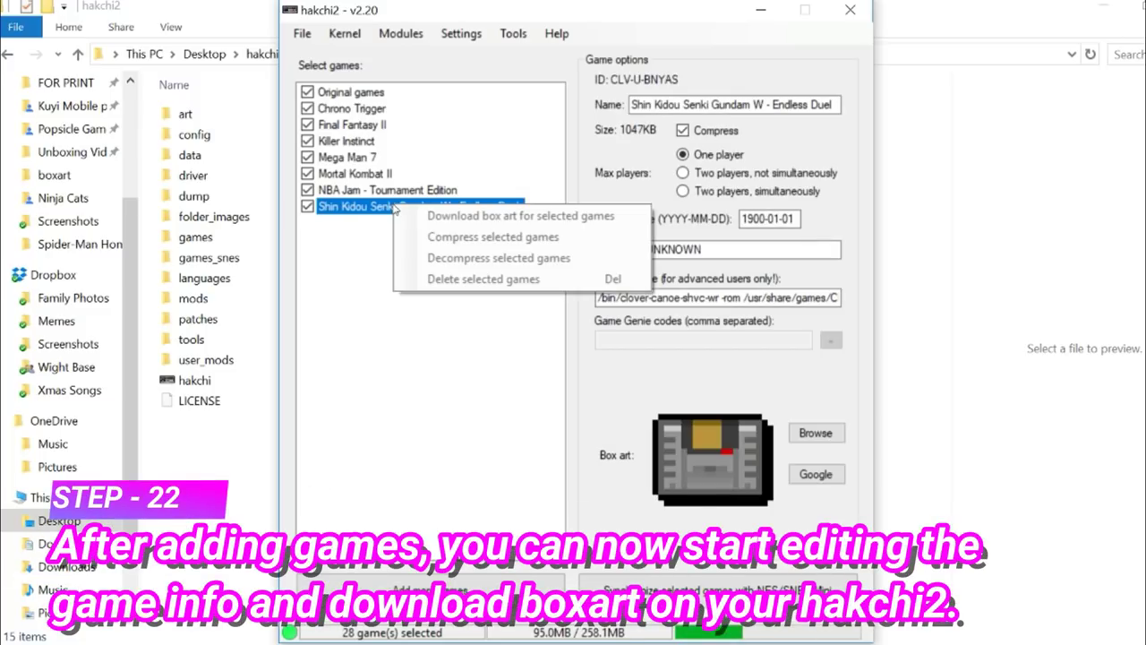
{"action": "left_click", "coordinate": [347, 287]}
{"action": "left_click", "coordinate": [358, 208]}
{"action": "right_click", "coordinate": [362, 211]}
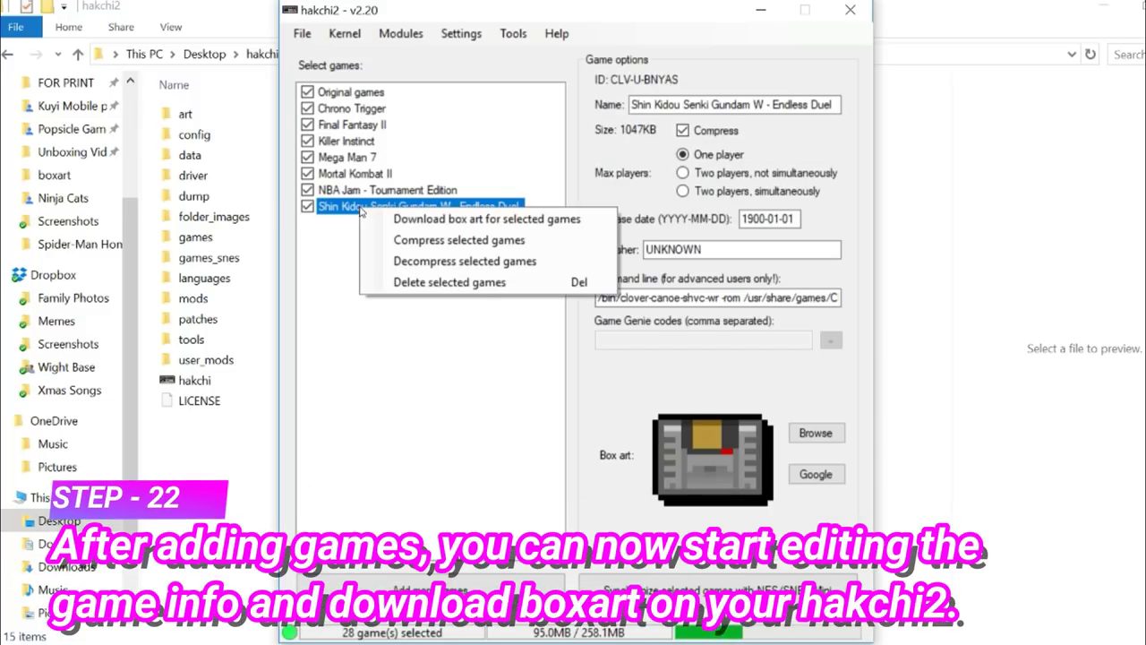
{"action": "left_click", "coordinate": [349, 224]}
Step: Download box art for all games from Chrono Trigger through Shin Kidou Senki Gundam W and close the completion message
{"action": "left_click", "coordinate": [345, 111]}
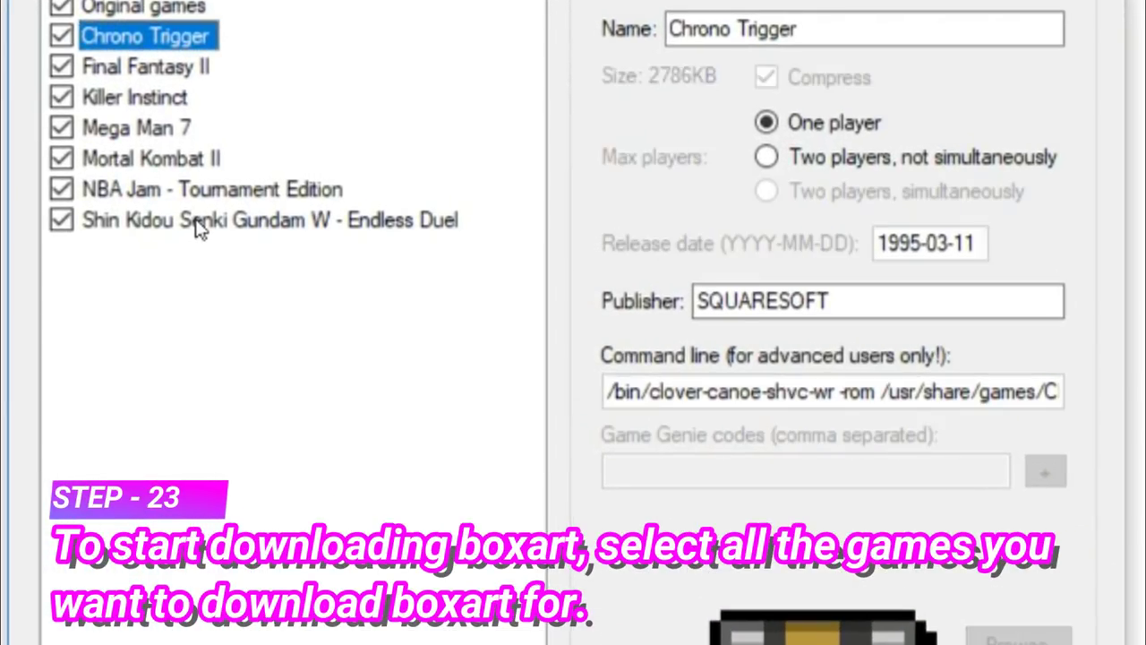
{"action": "left_click", "coordinate": [199, 228], "text": "shift"}
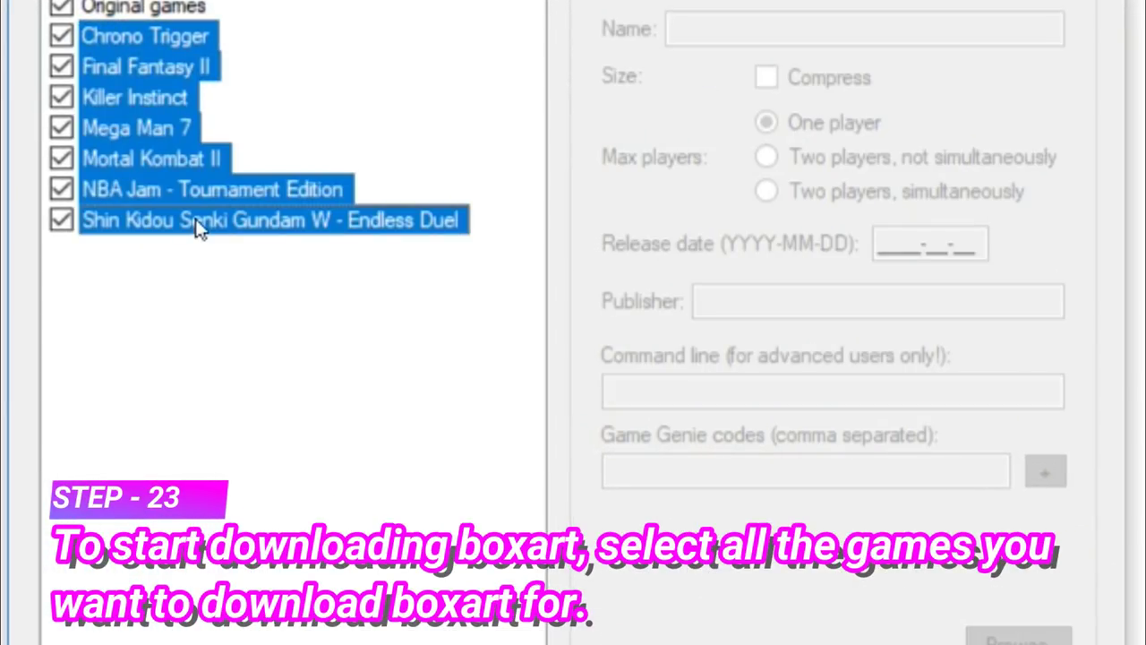
{"action": "right_click", "coordinate": [198, 229]}
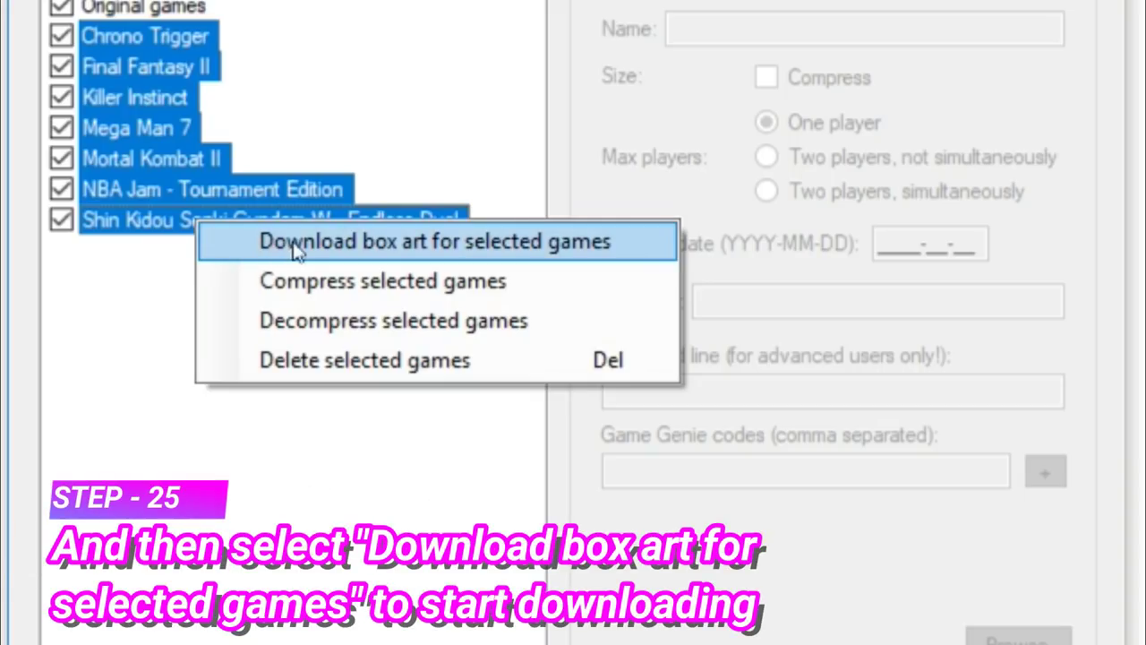
{"action": "left_click", "coordinate": [362, 261]}
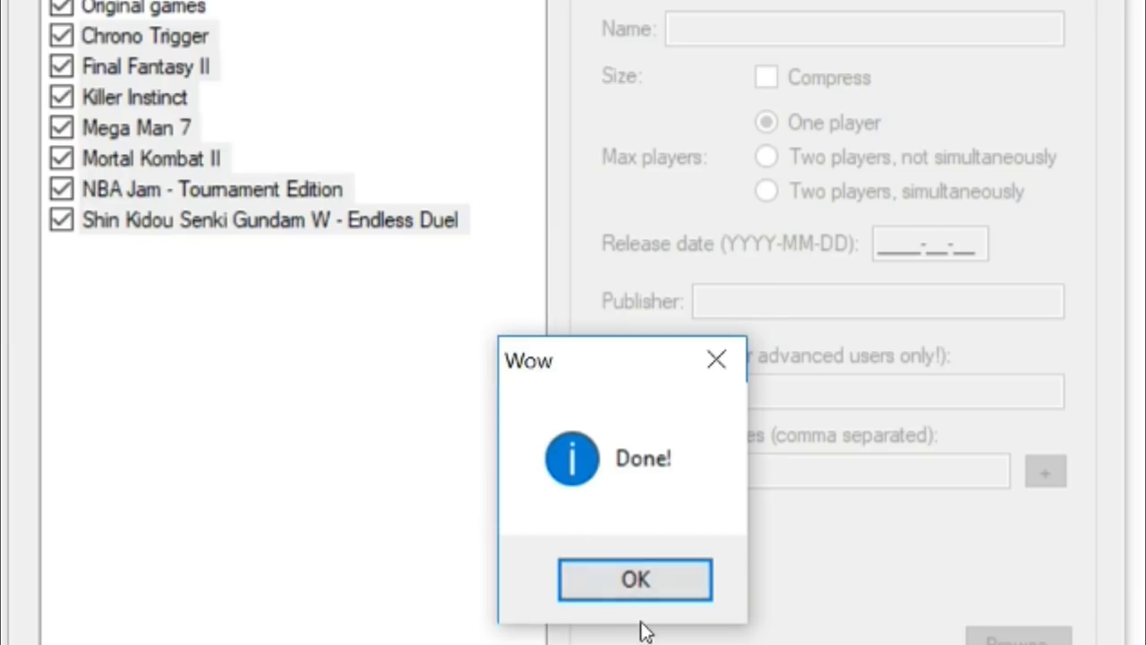
{"action": "left_click", "coordinate": [636, 580]}
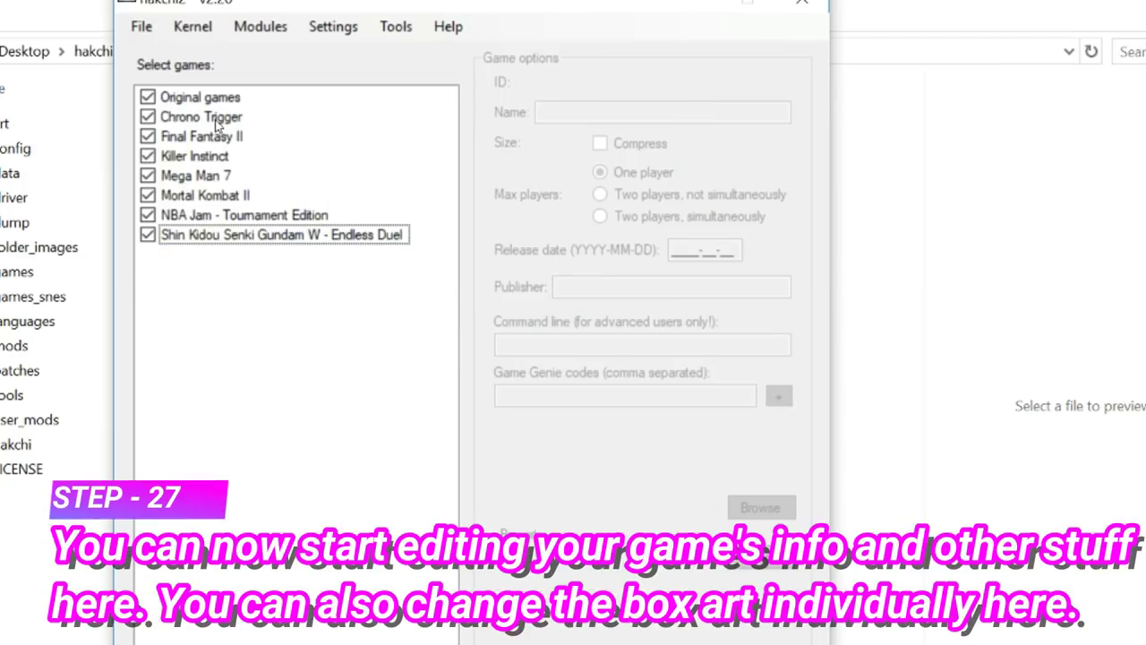
Step: Replace Chrono Trigger's box art with the chronotrigger image from the boxart folder
{"action": "left_click", "coordinate": [213, 118]}
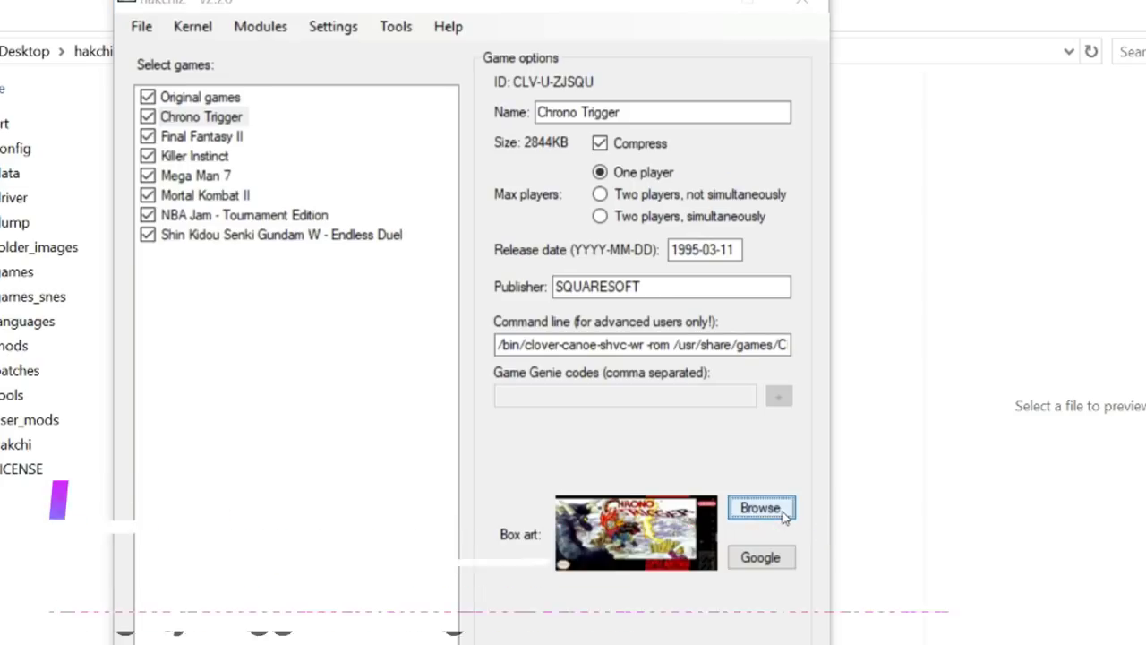
{"action": "left_click", "coordinate": [835, 154]}
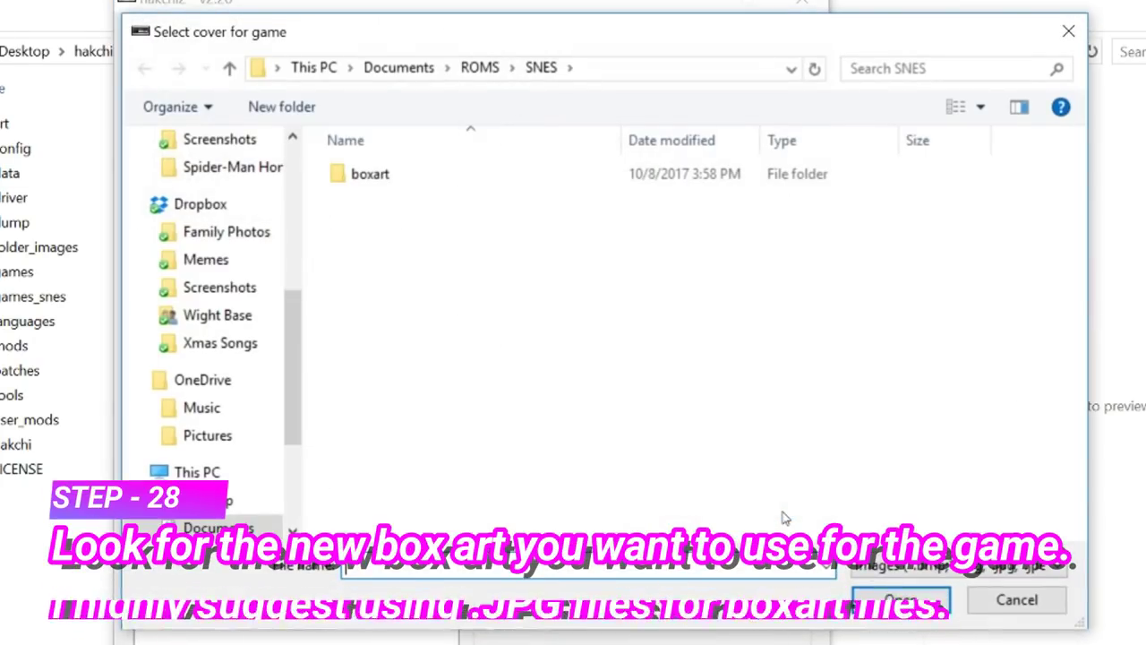
{"action": "double_click", "coordinate": [370, 177]}
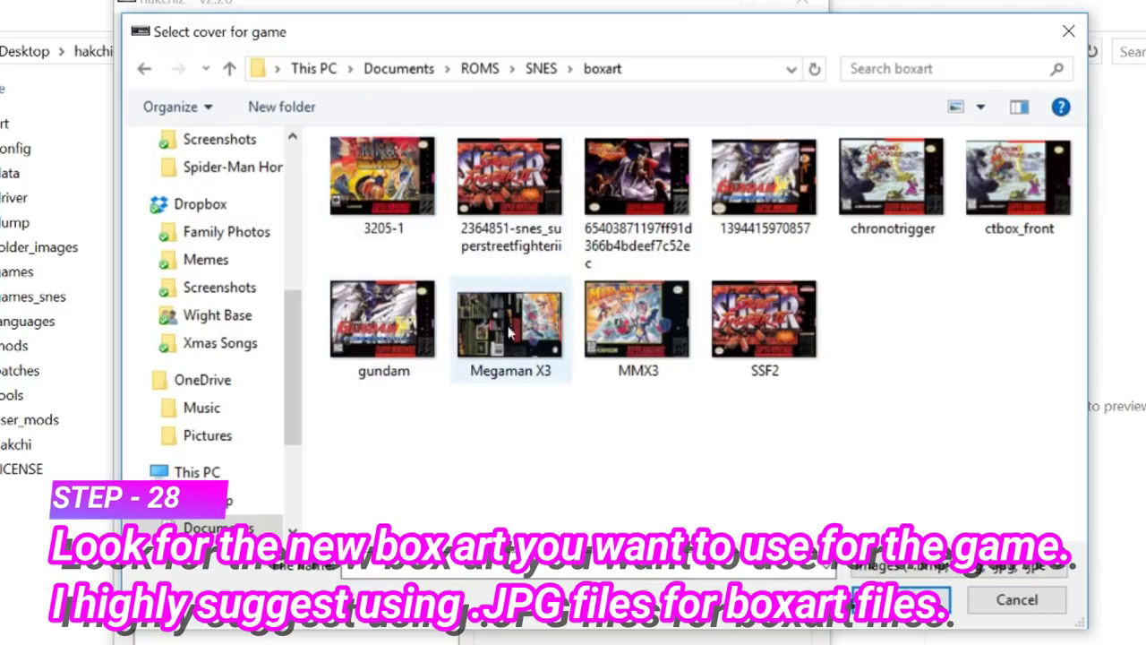
{"action": "left_click", "coordinate": [913, 184]}
{"action": "double_click", "coordinate": [913, 184]}
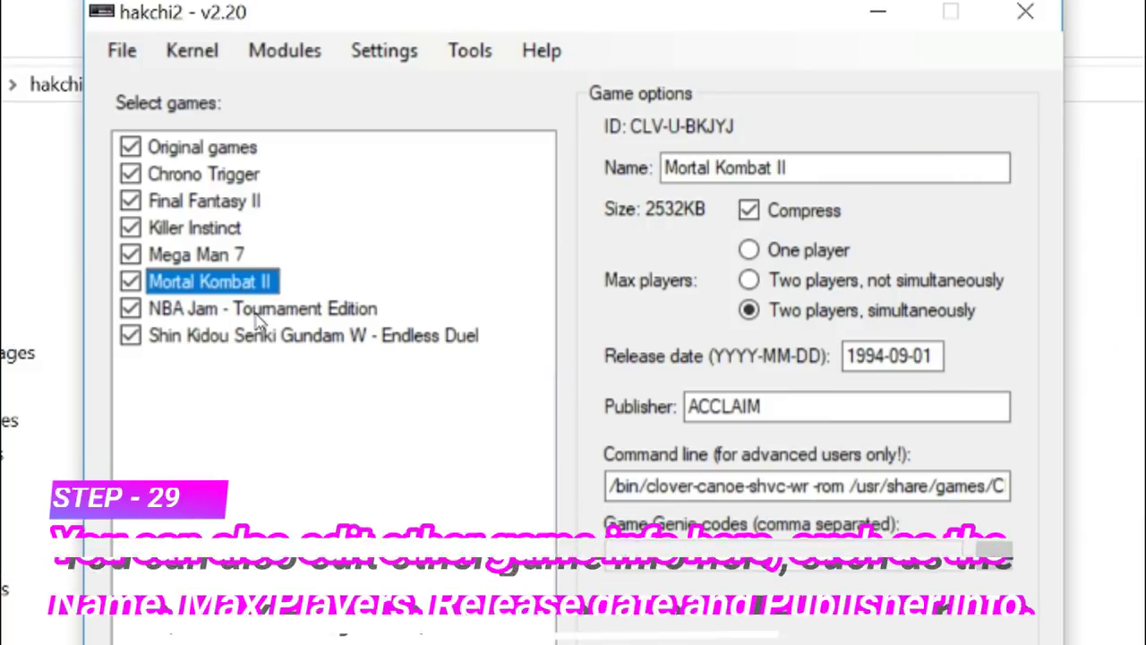
Step: Rename the game Shin Kidou Senki Gundam W - Endless Duel as Mobile Suit Gundam Wing - Endless Duel
{"action": "left_click", "coordinate": [260, 313]}
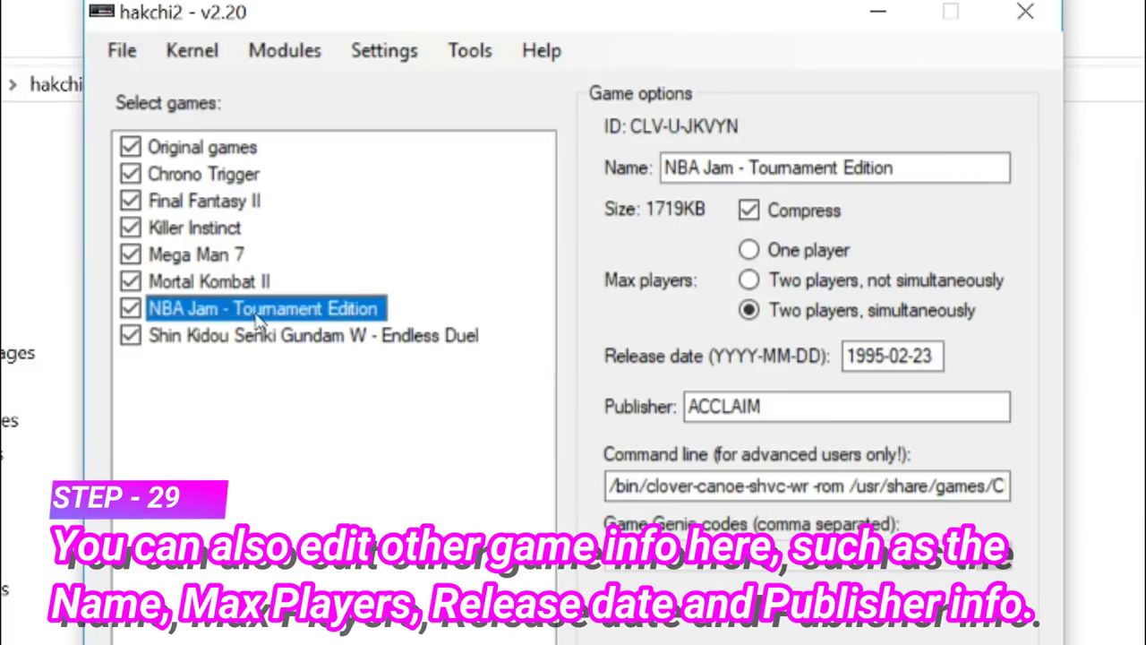
{"action": "left_click", "coordinate": [280, 345]}
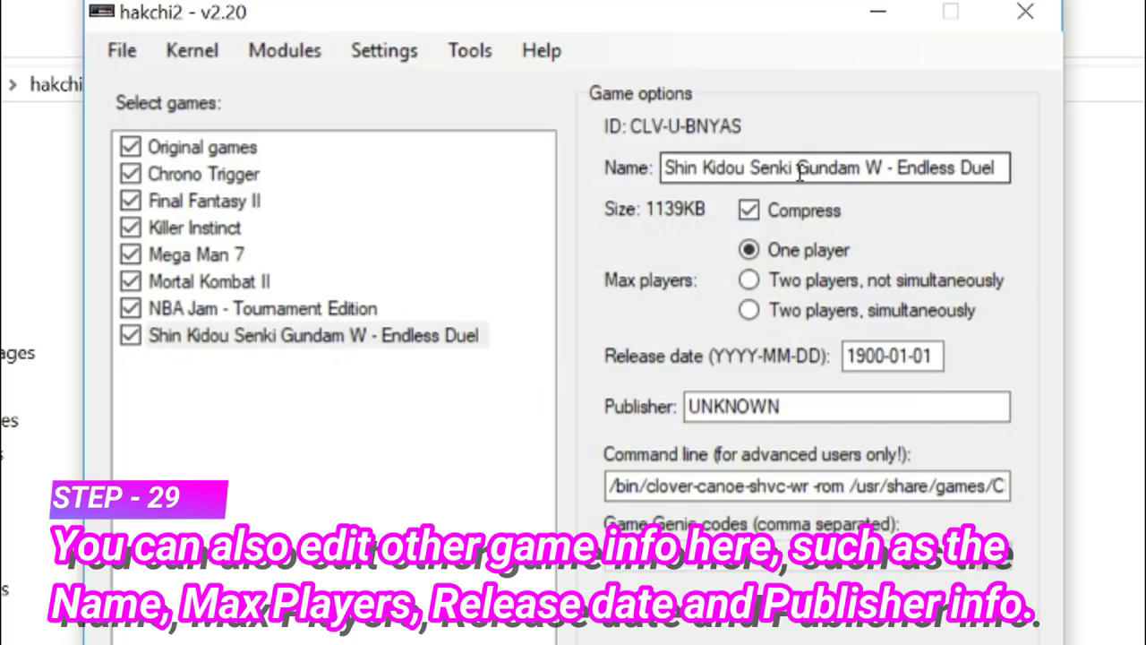
{"action": "left_click_drag", "start_coordinate": [797, 166], "coordinate": [584, 140]}
{"action": "type", "text": "Mobile "}
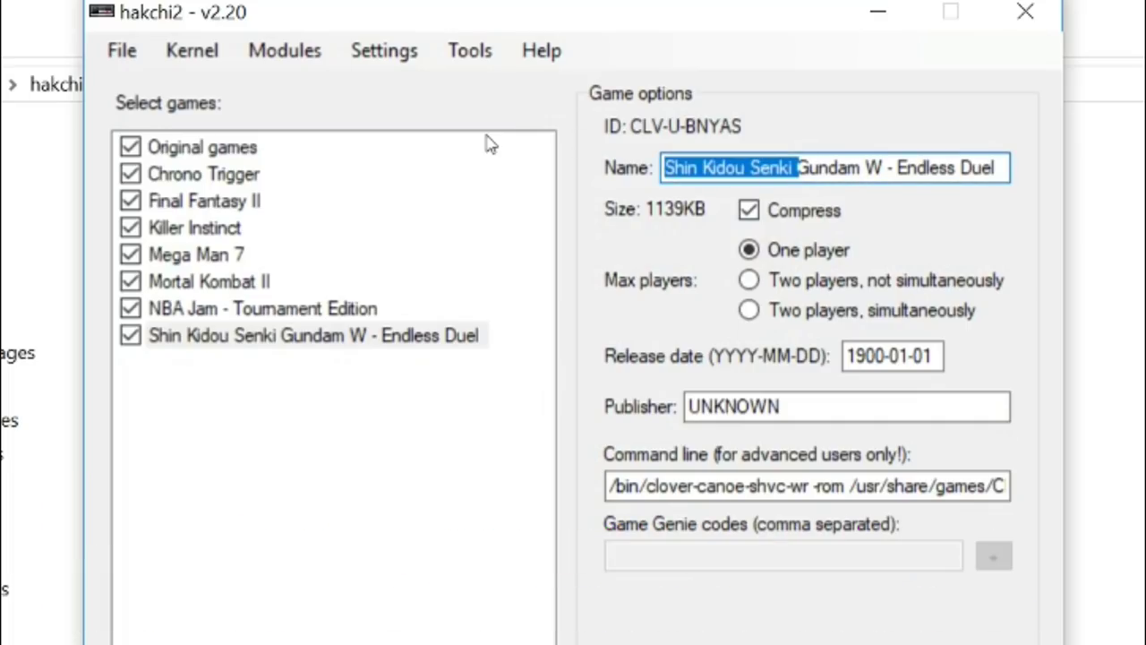
{"action": "type", "text": "Suit Gundam W"}
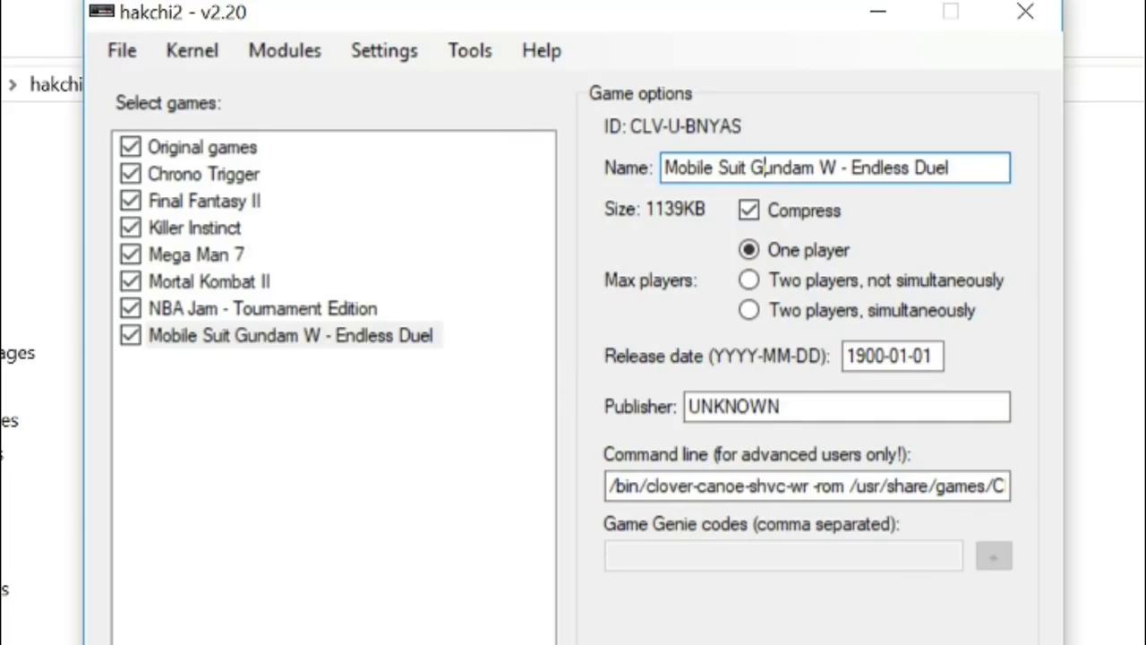
{"action": "type", "text": "ing"}
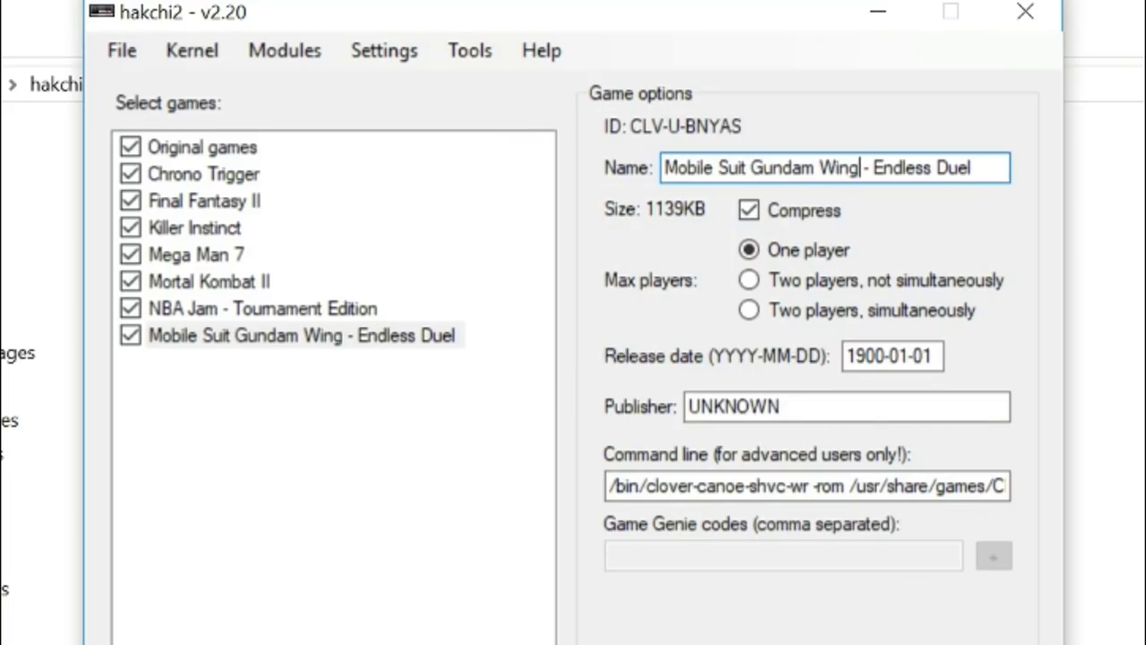
Step: Set the Gundam game's publisher to BANDAI and its maximum players to two players, simultaneously
{"action": "double_click", "coordinate": [687, 406]}
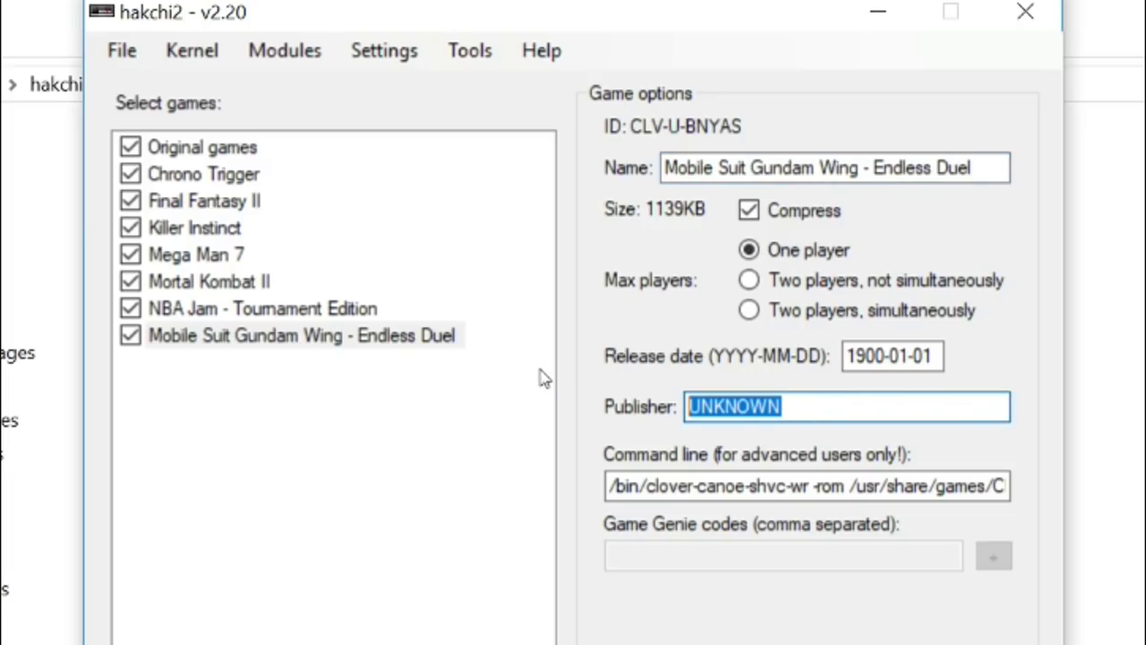
{"action": "type", "text": "BANDAI"}
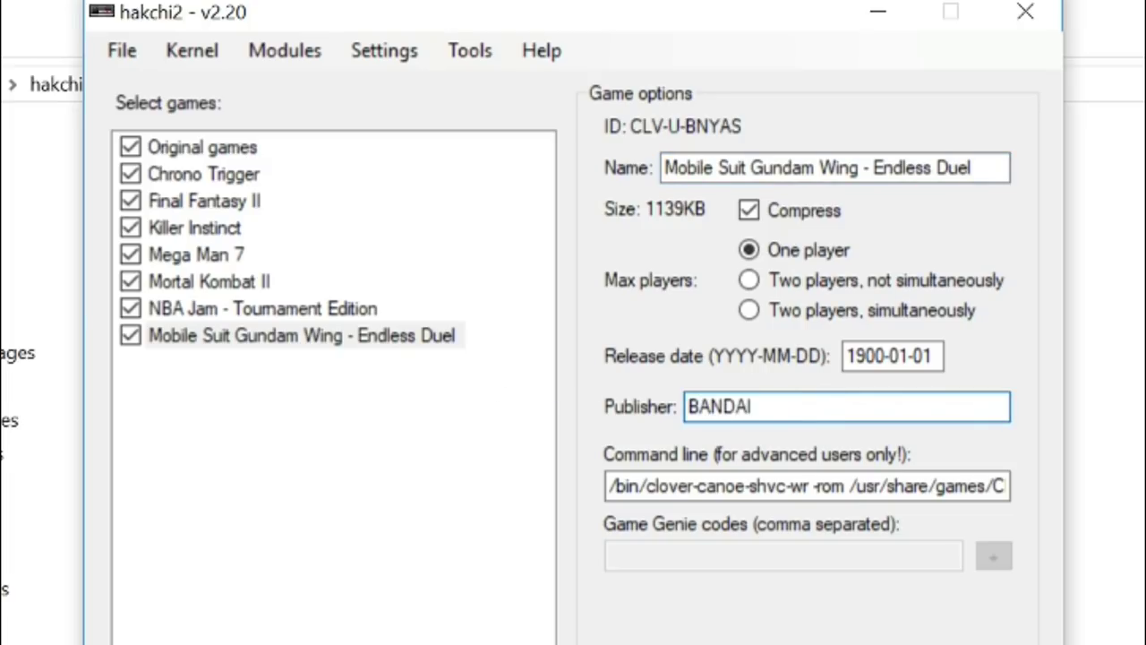
{"action": "left_click", "coordinate": [749, 310]}
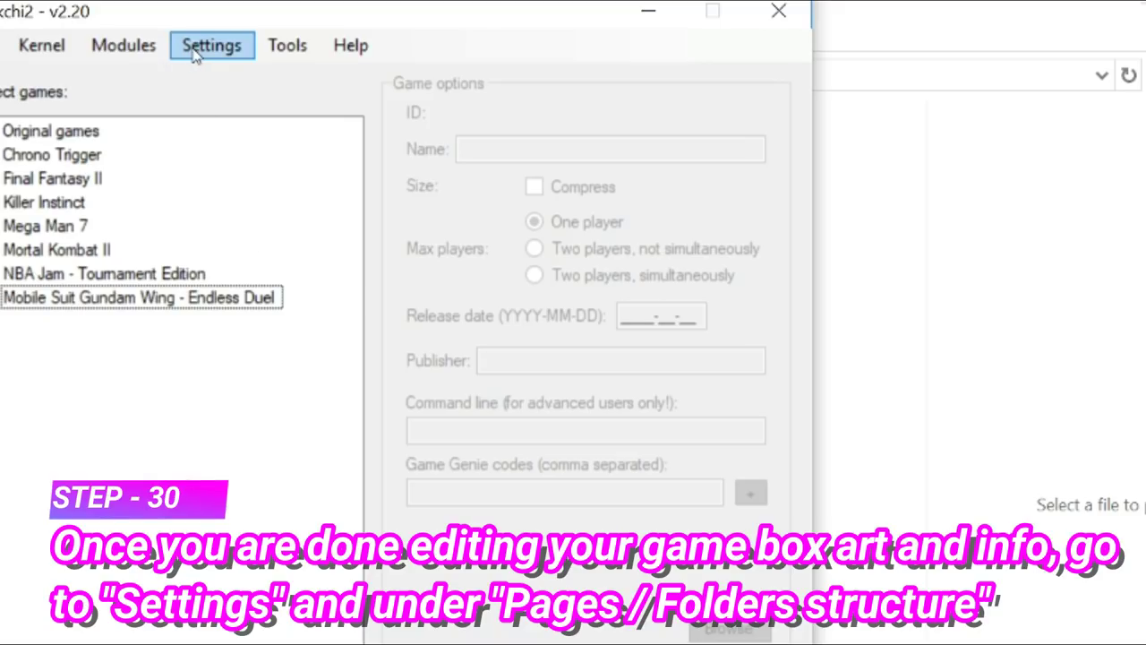
Step: Open the pages/folders structure options and transfer the checked games to the console with all of them in the HOME Menu folder
{"action": "left_click", "coordinate": [195, 54]}
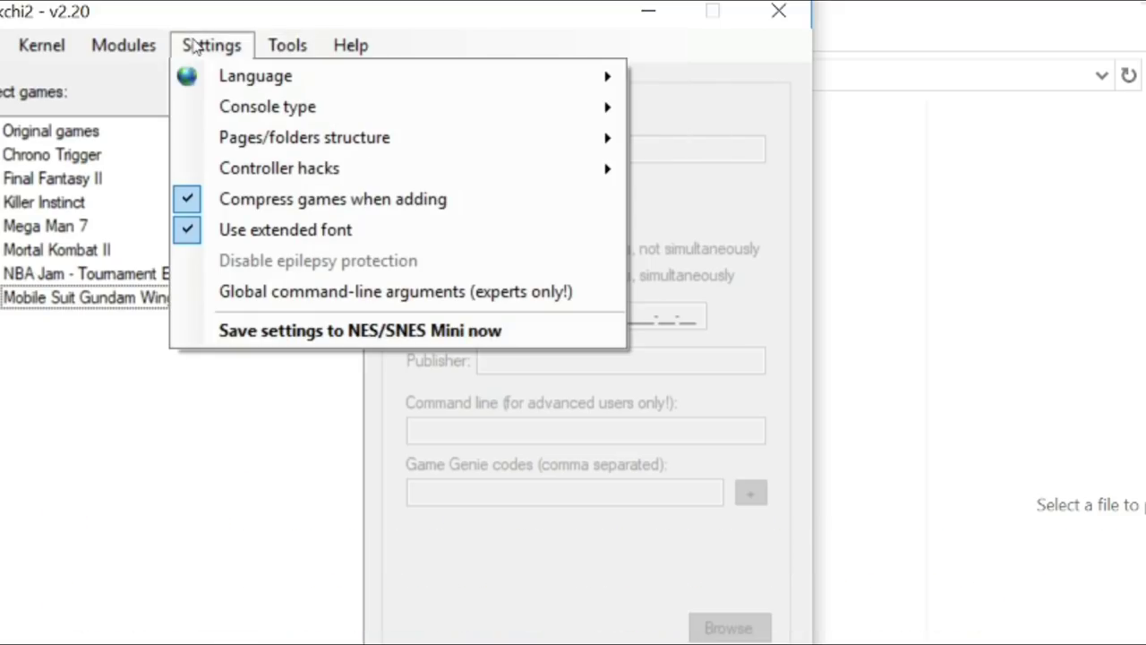
{"action": "mouse_move", "coordinate": [282, 153]}
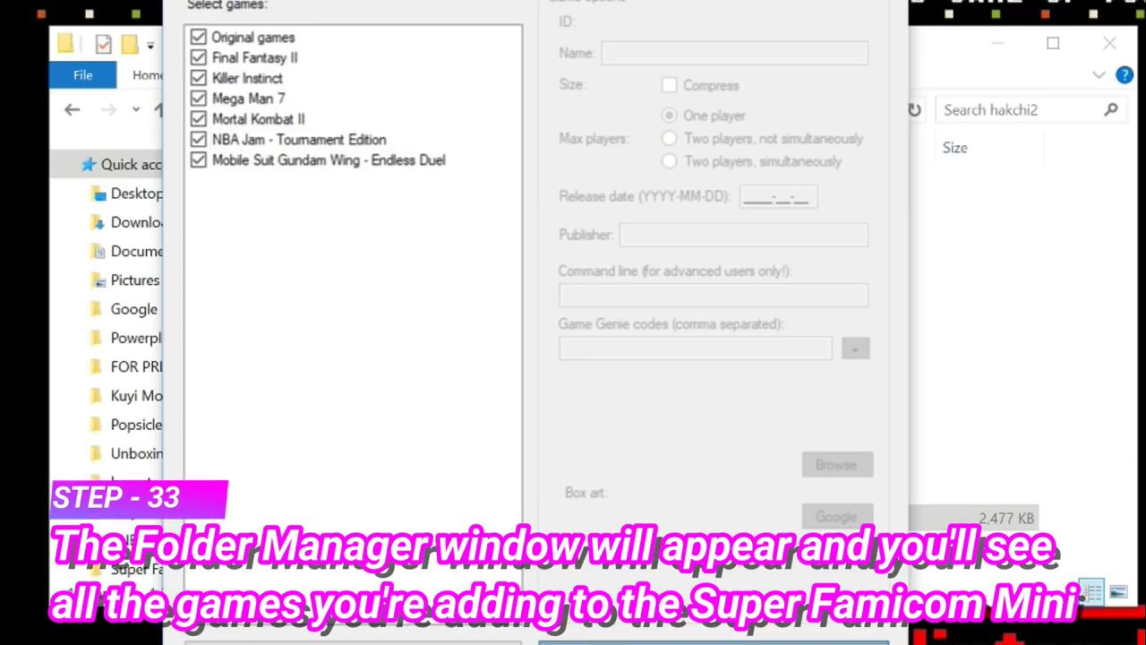
{"action": "left_click", "coordinate": [649, 461]}
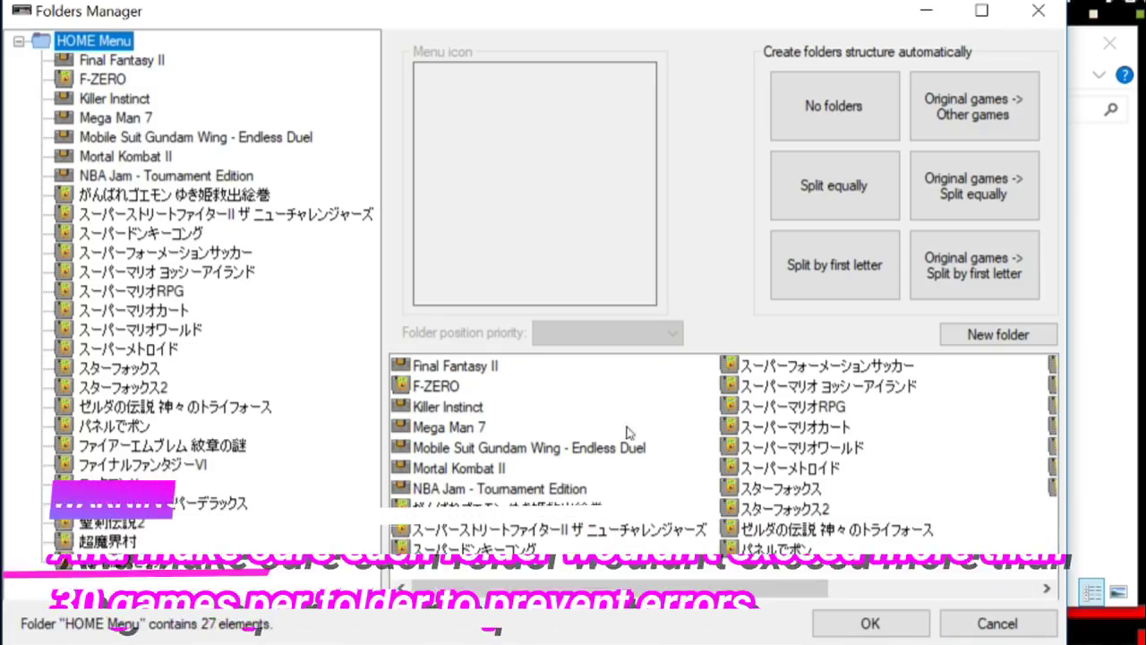
{"action": "mouse_move", "coordinate": [673, 588]}
{"action": "left_mouse_down"}
{"action": "mouse_move", "coordinate": [876, 589]}
{"action": "mouse_move", "coordinate": [672, 594]}
{"action": "left_mouse_up"}
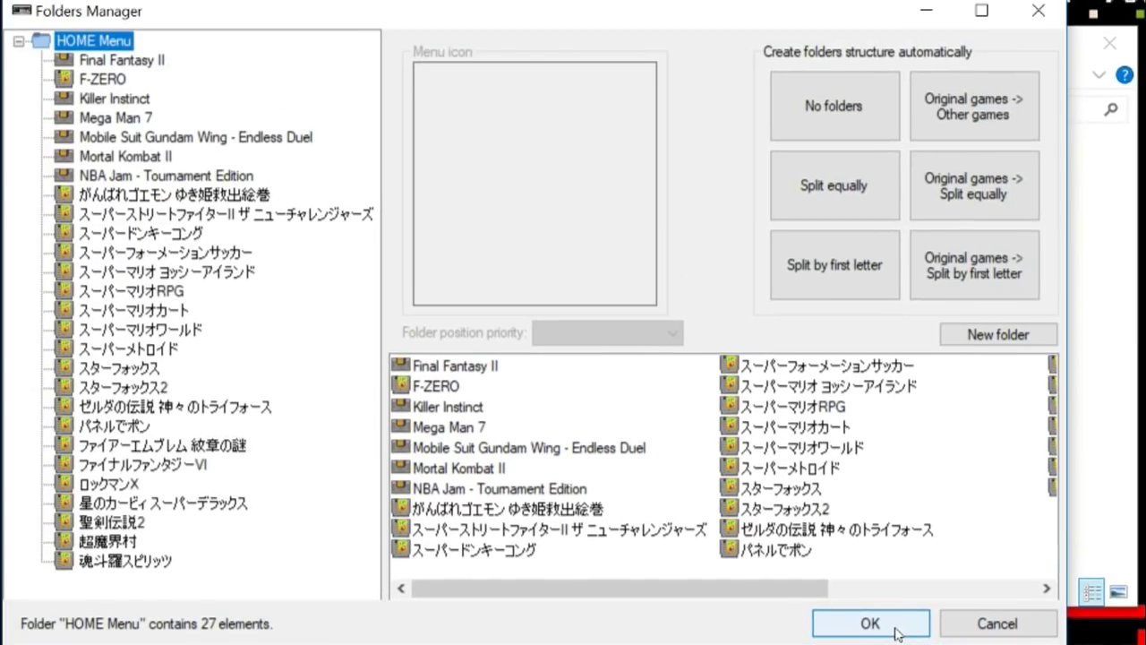
{"action": "left_click", "coordinate": [894, 630]}
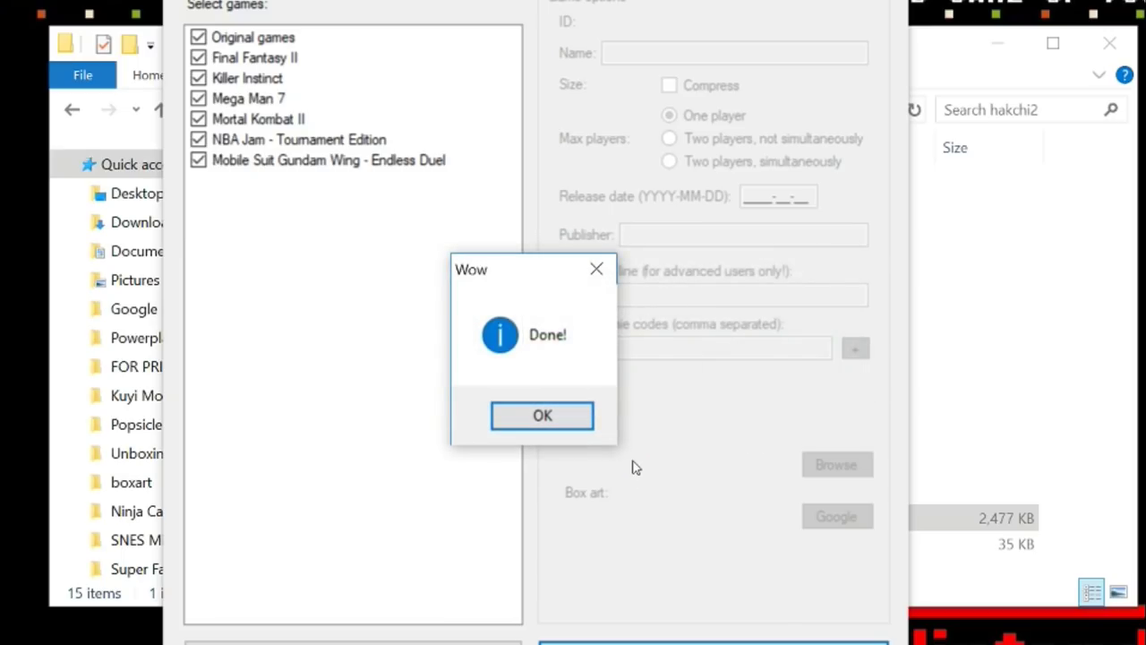
{"action": "left_click", "coordinate": [574, 431]}
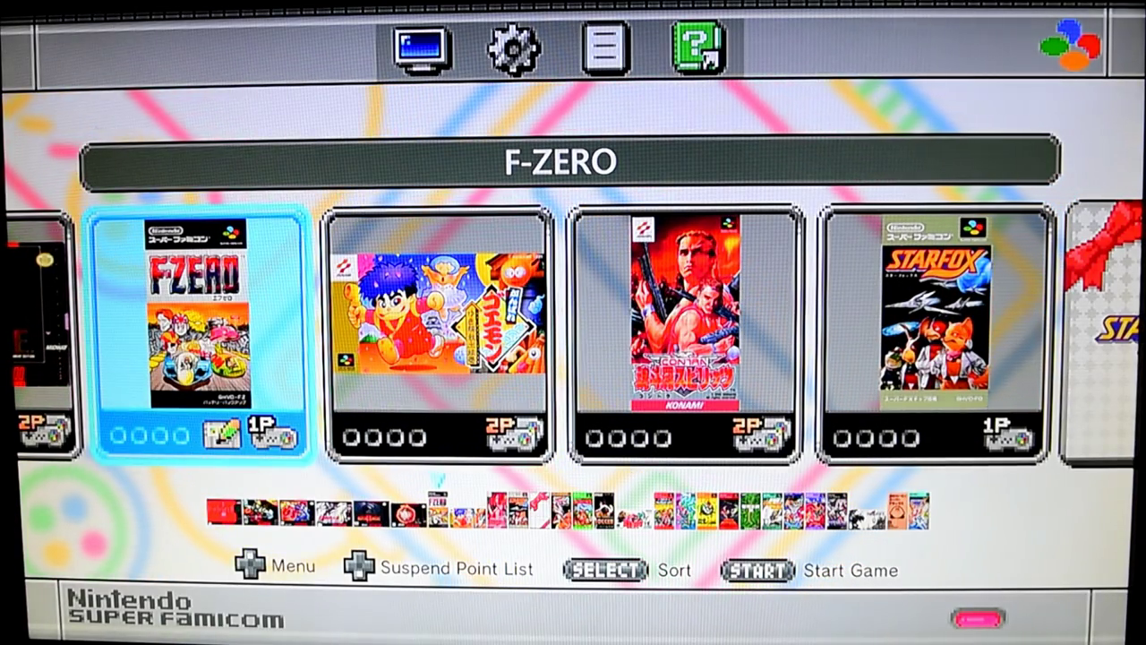
Step: Check F-ZERO's suspend point list and the console's home menu entries through Manuals
{"action": "key", "text": "Down"}
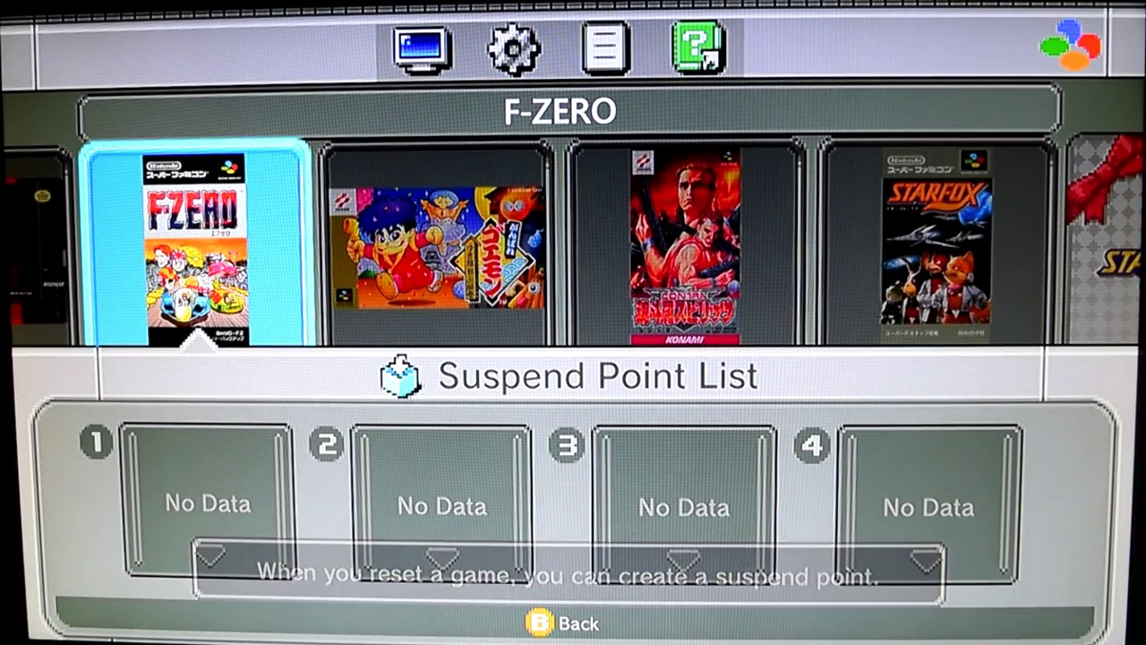
{"action": "key", "text": "Up"}
{"action": "key", "text": "Up"}
{"action": "key", "text": "Right"}
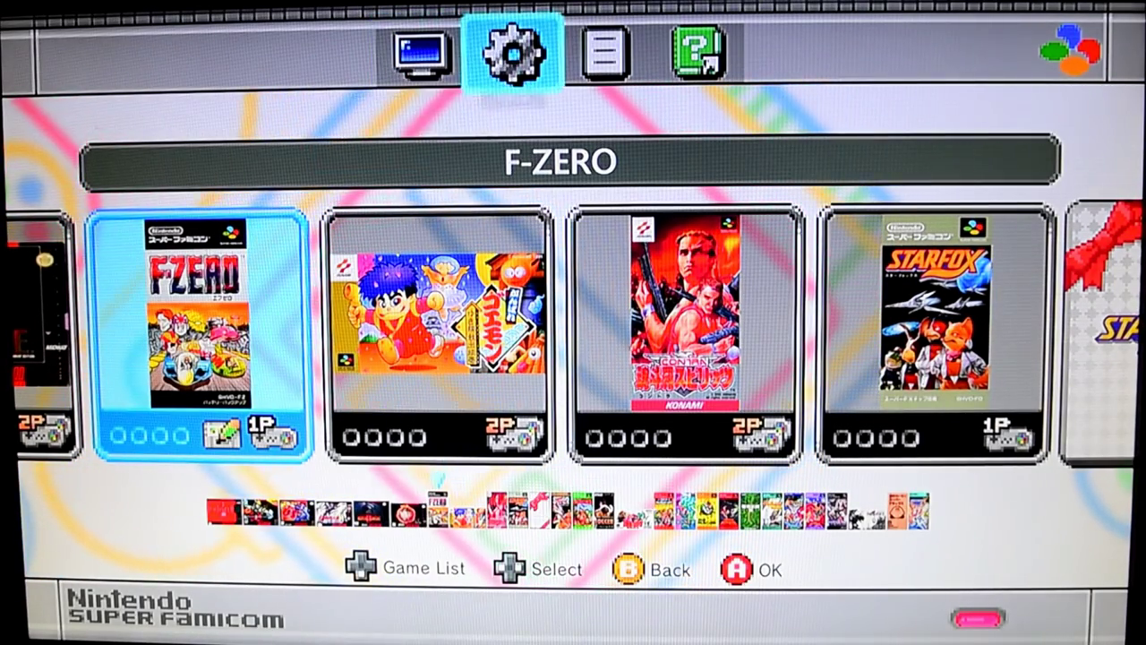
{"action": "key", "text": "Right"}
{"action": "key", "text": "Right"}
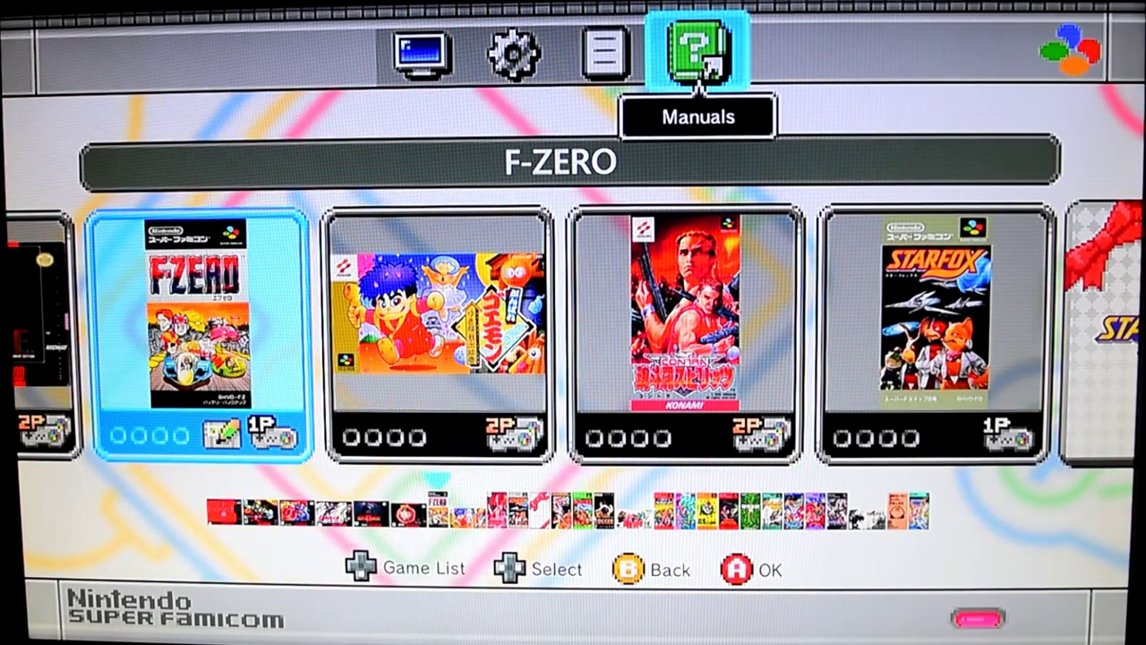
Step: View the console's Display settings, looking over the screen modes without changing the selected one, and return to the home menu
{"action": "key", "text": "Left"}
{"action": "key", "text": "Left"}
{"action": "key", "text": "Left"}
{"action": "key", "text": "Return"}
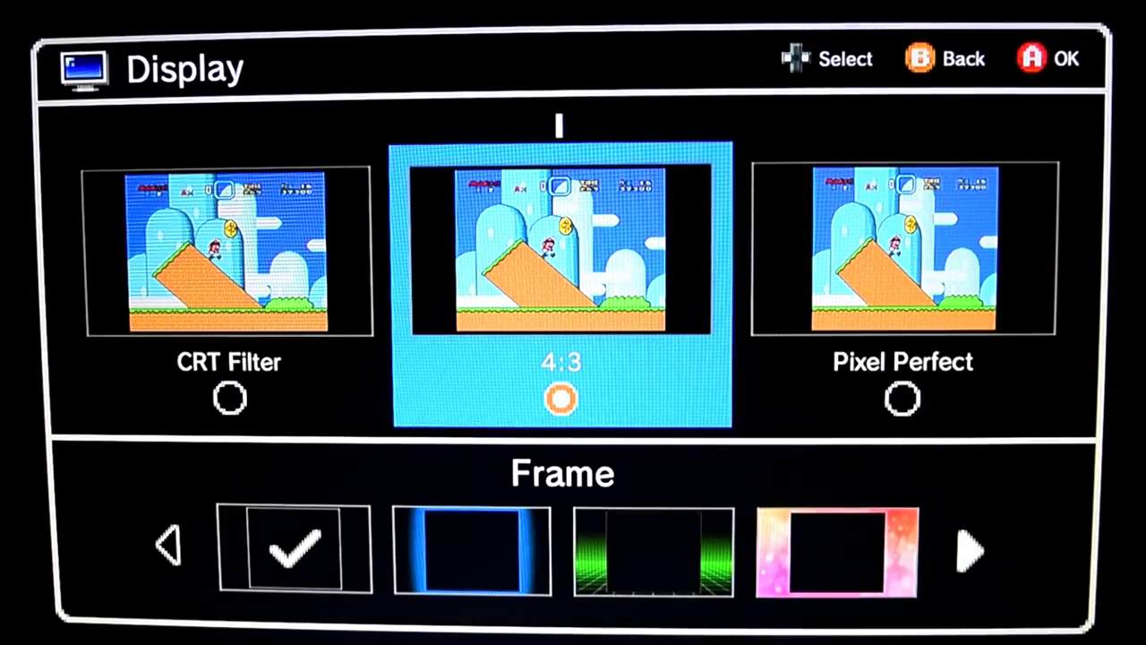
{"action": "key", "text": "Right"}
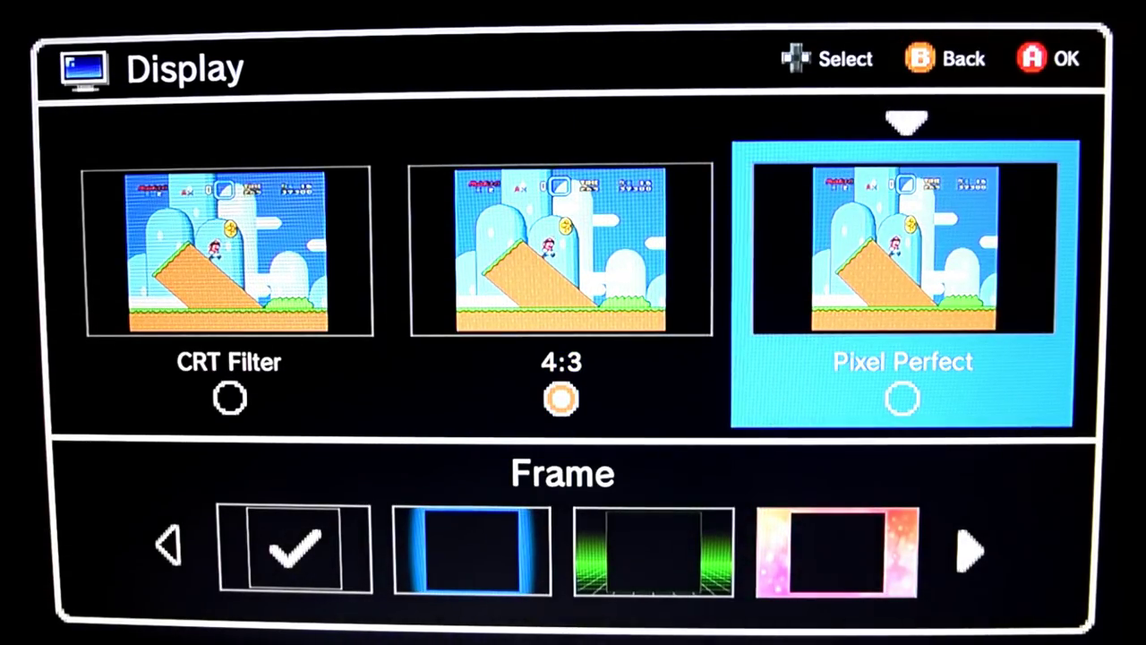
{"action": "key", "text": "Left"}
{"action": "key", "text": "Left"}
{"action": "key", "text": "Escape"}
Step: Look through the console's Options settings without changing any of them and return to the home menu
{"action": "key", "text": "Right"}
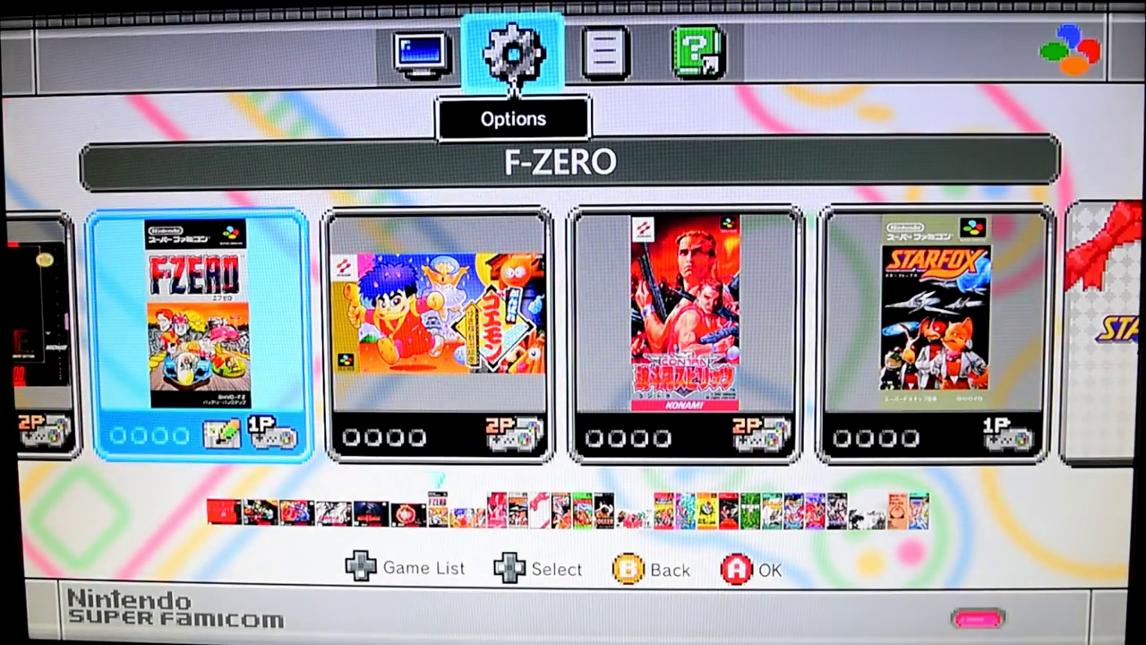
{"action": "key", "text": "Return"}
{"action": "key", "text": "Down"}
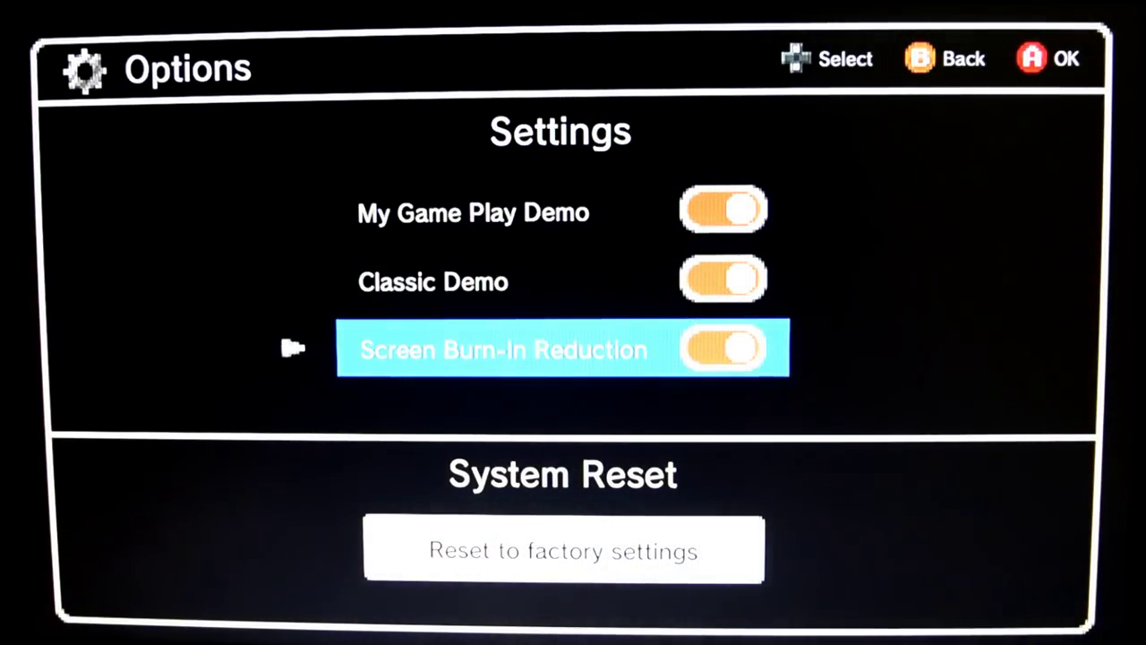
{"action": "key", "text": "Down"}
{"action": "key", "text": "Up"}
{"action": "key", "text": "Up"}
{"action": "key", "text": "Escape"}
Step: View the IP Notice in the console's Legal Notices and return to the home menu
{"action": "key", "text": "Right"}
{"action": "key", "text": "Return"}
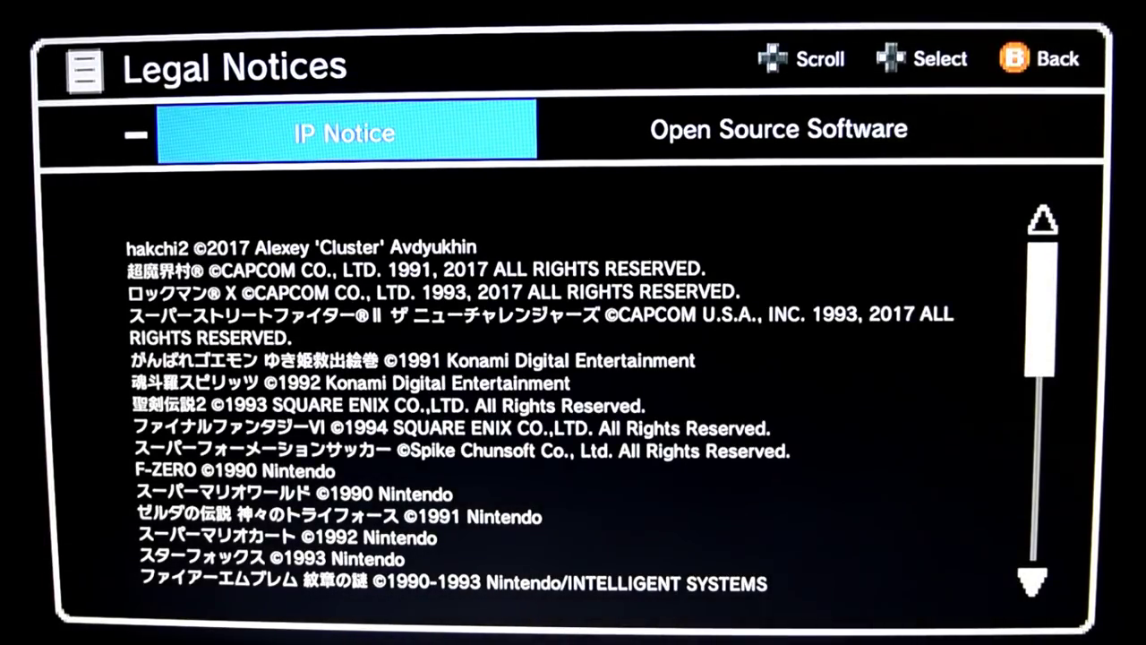
{"action": "key", "text": "Escape"}
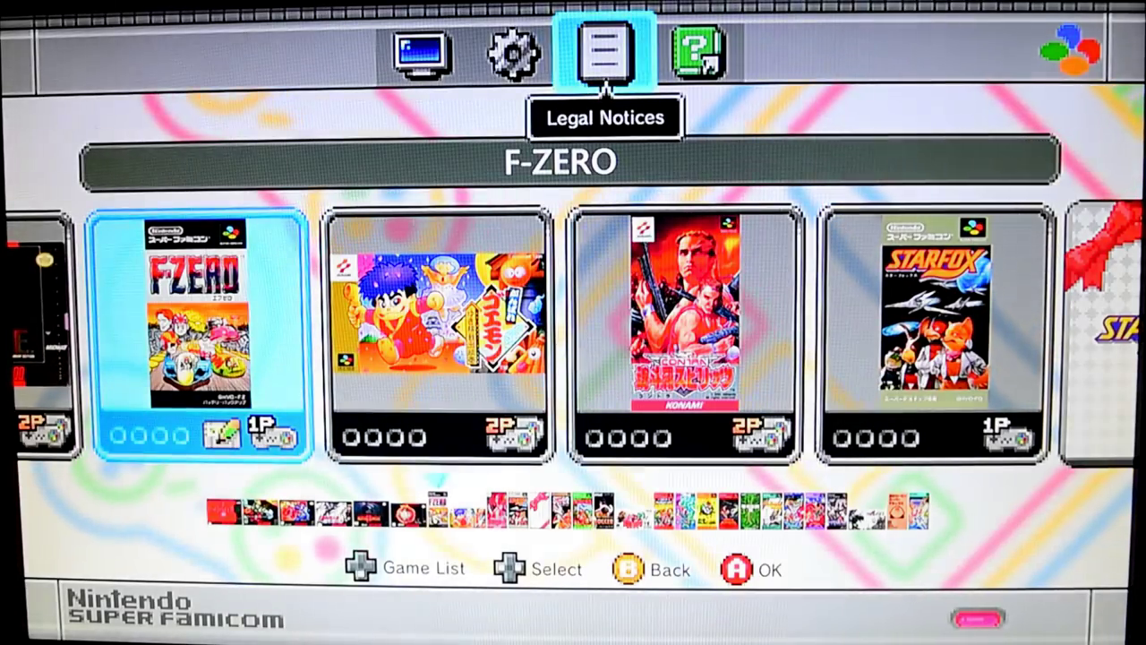
Step: Browse the console's game list from F-ZERO through the original games and examine the added games and their box art
{"action": "key", "text": "Down"}
{"action": "key", "text": "Right"}
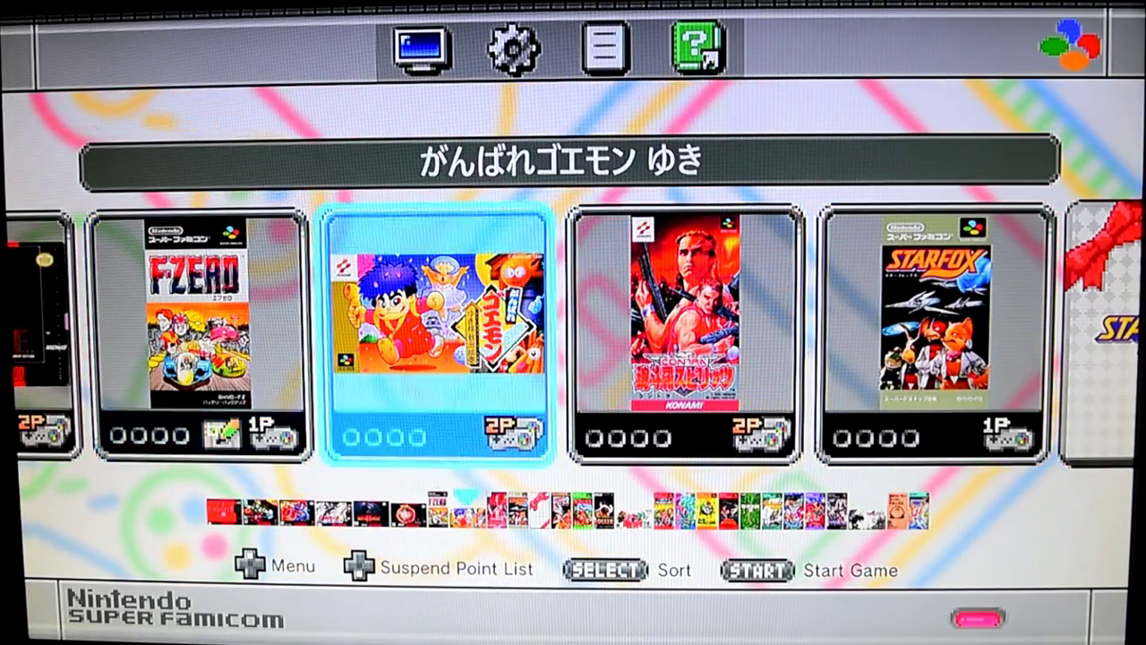
{"action": "key", "text": "Right"}
{"action": "key", "text": "Right"}
{"action": "key", "text": "Right"}
{"action": "key", "text": "Right"}
{"action": "key", "text": "Right"}
{"action": "key", "text": "Right"}
{"action": "key", "text": "Right"}
{"action": "key", "text": "Right"}
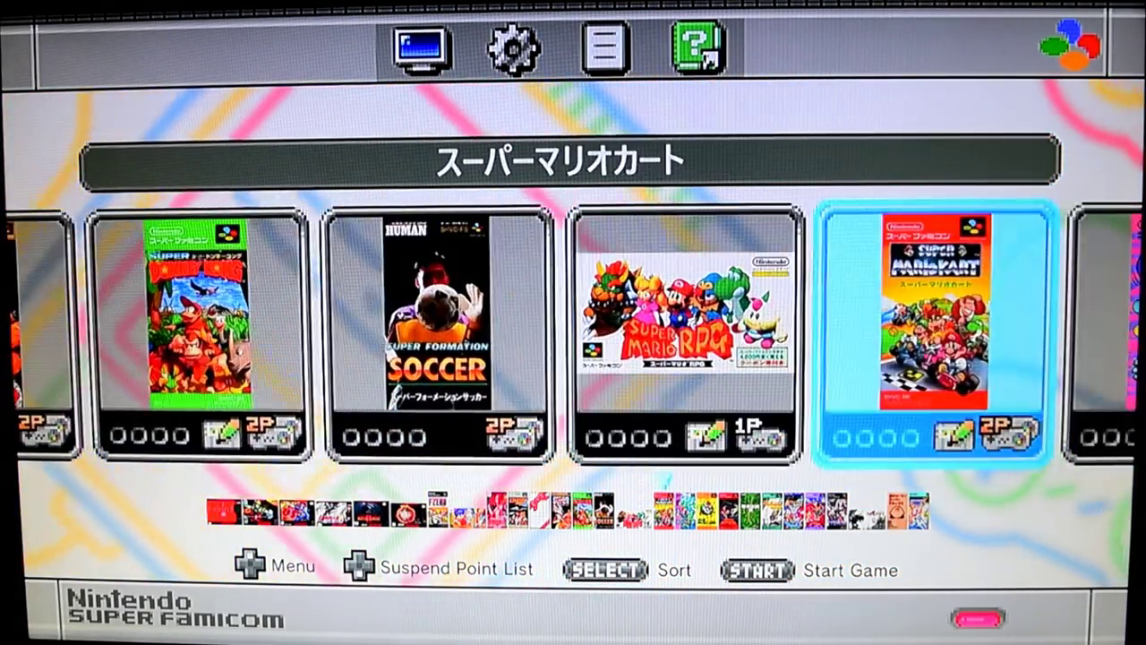
{"action": "key", "text": "Right"}
{"action": "key", "text": "Right"}
{"action": "key", "text": "Right"}
{"action": "key", "text": "Right"}
{"action": "key", "text": "Right"}
{"action": "key", "text": "Right"}
{"action": "key", "text": "Right"}
{"action": "key", "text": "Right"}
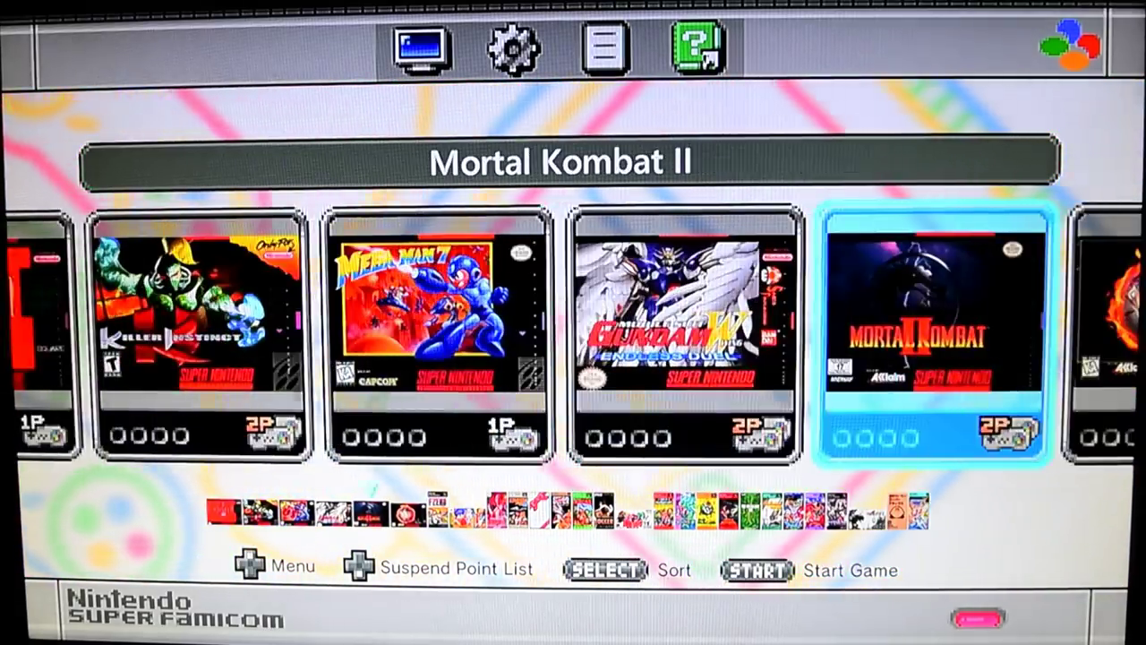
{"action": "key", "text": "Right"}
{"action": "key", "text": "Left"}
{"action": "key", "text": "Left"}
{"action": "key", "text": "Left"}
{"action": "key", "text": "Left"}
{"action": "key", "text": "Left"}
{"action": "key", "text": "Left"}
{"action": "key", "text": "Left"}
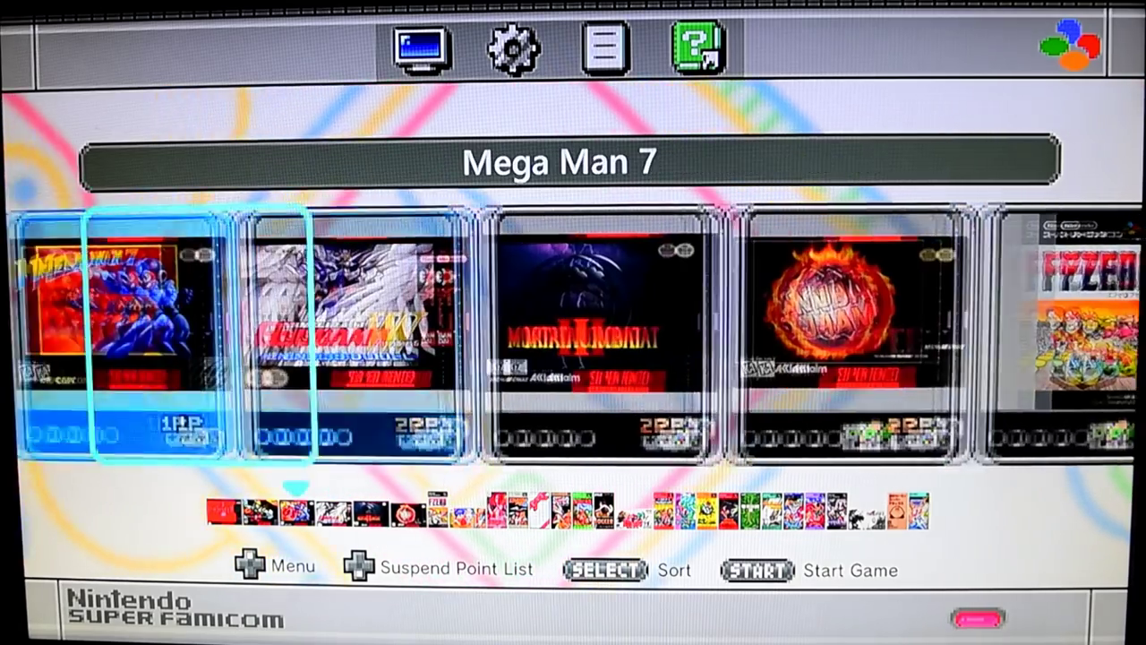